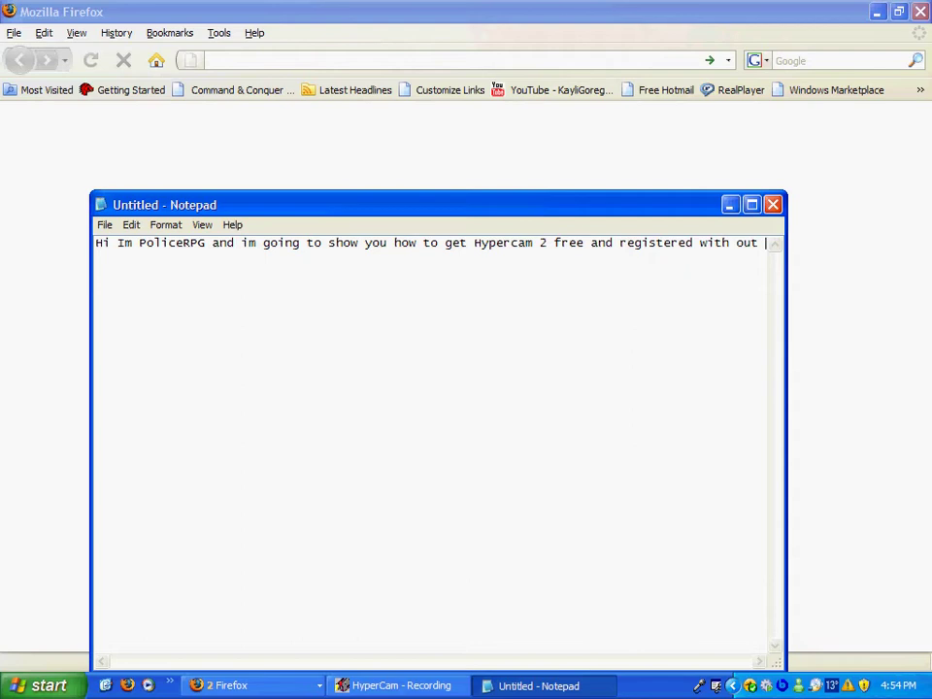
# - Complete the intro sentence in the Notepad note with "the Unregistered Tab"
pyautogui.write('the')
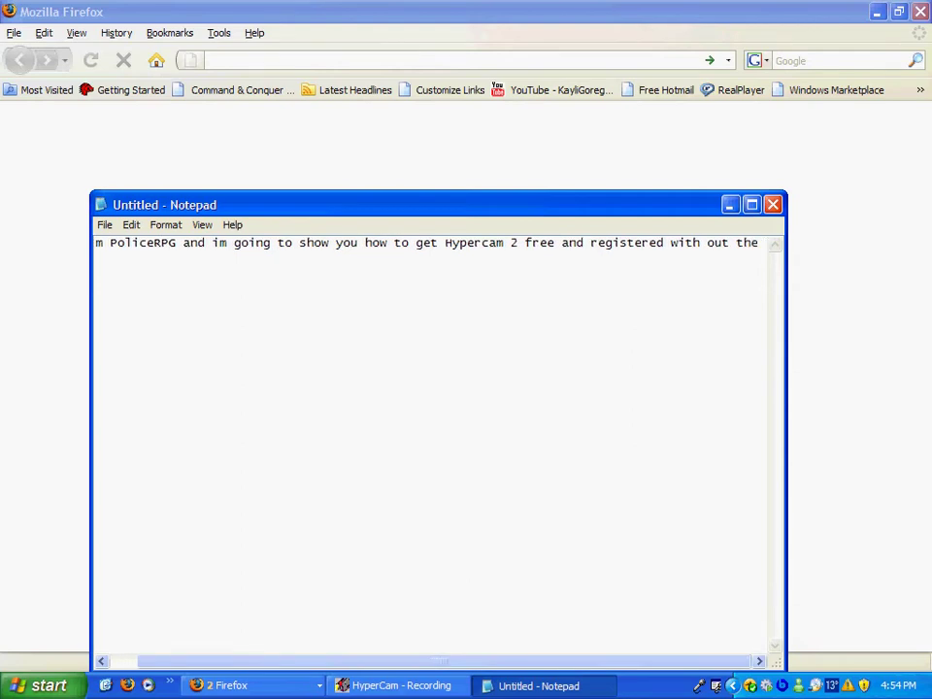
pyautogui.write(' Unregi')
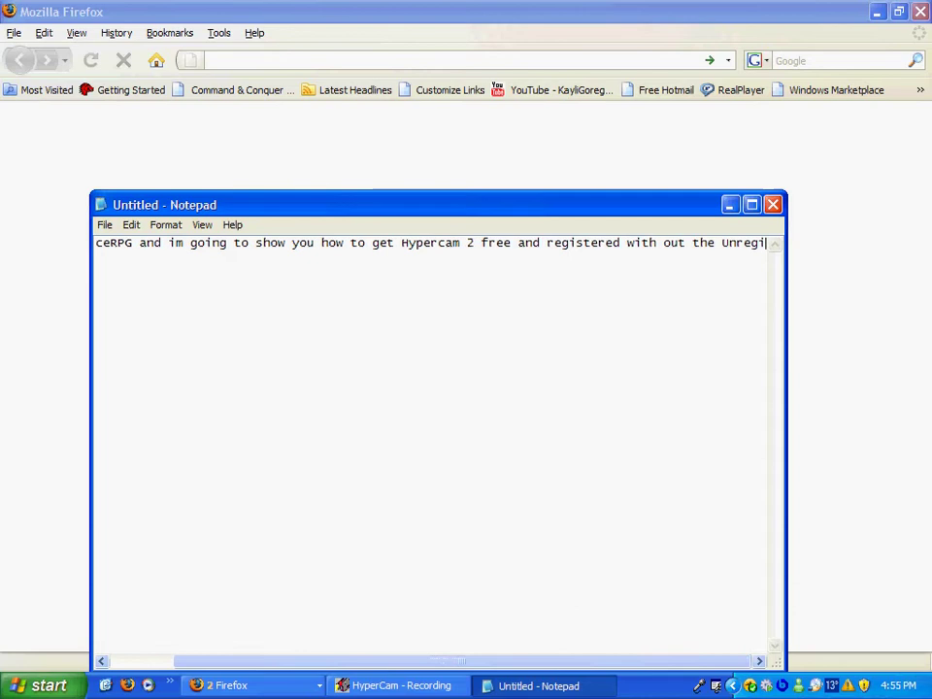
pyautogui.write('stered Tab')
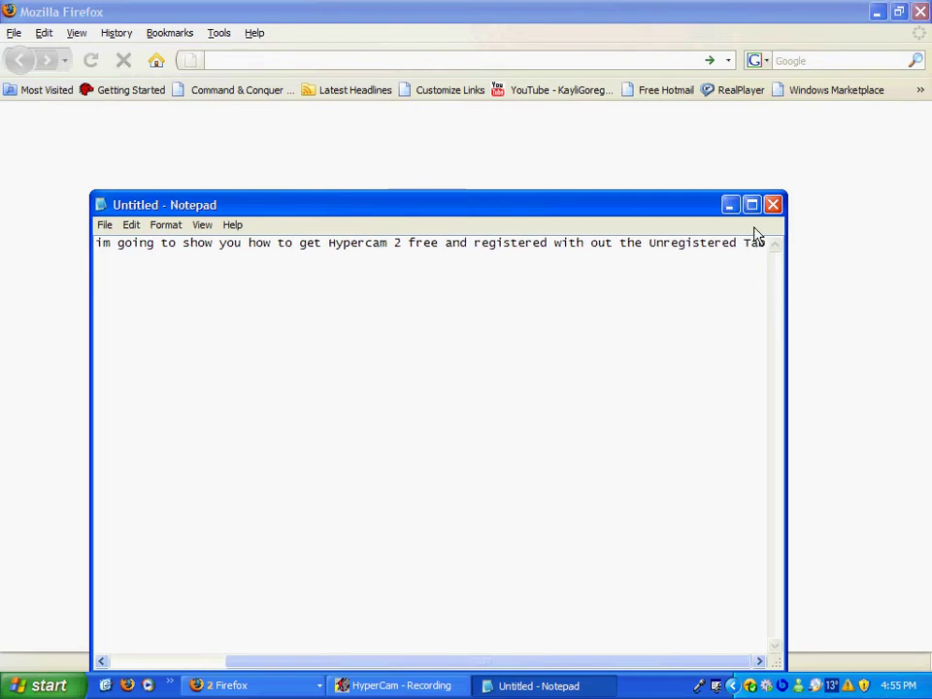
# - Switch to Firefox and open the Rapid Library search results page for Hypercam
pyautogui.click(731, 206)
pyautogui.click(384, 64)
pyautogui.write('rapod')
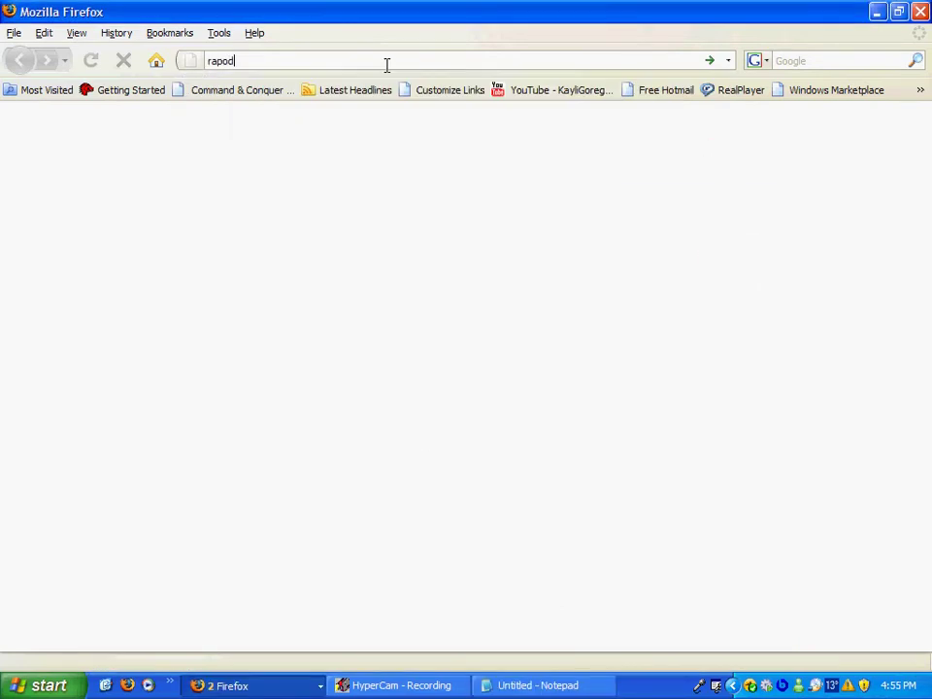
pyautogui.press('BackSpace')
pyautogui.press('BackSpace')
pyautogui.click(412, 132)
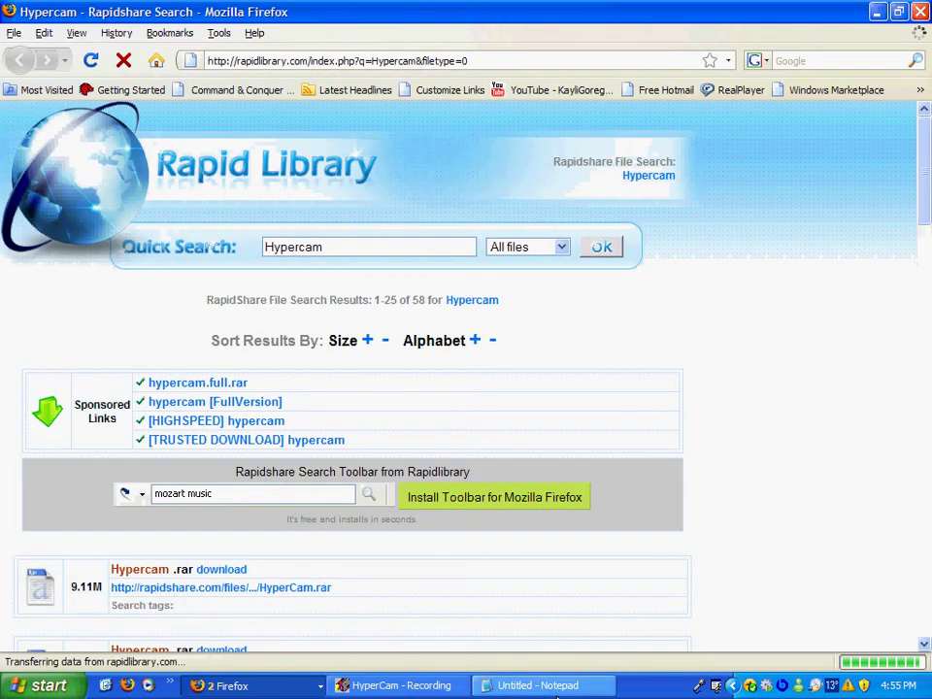
# - Replace the Notepad text with "First go to Rapid library I will put the link into my description.."
pyautogui.click(538, 685)
pyautogui.click(328, 243)
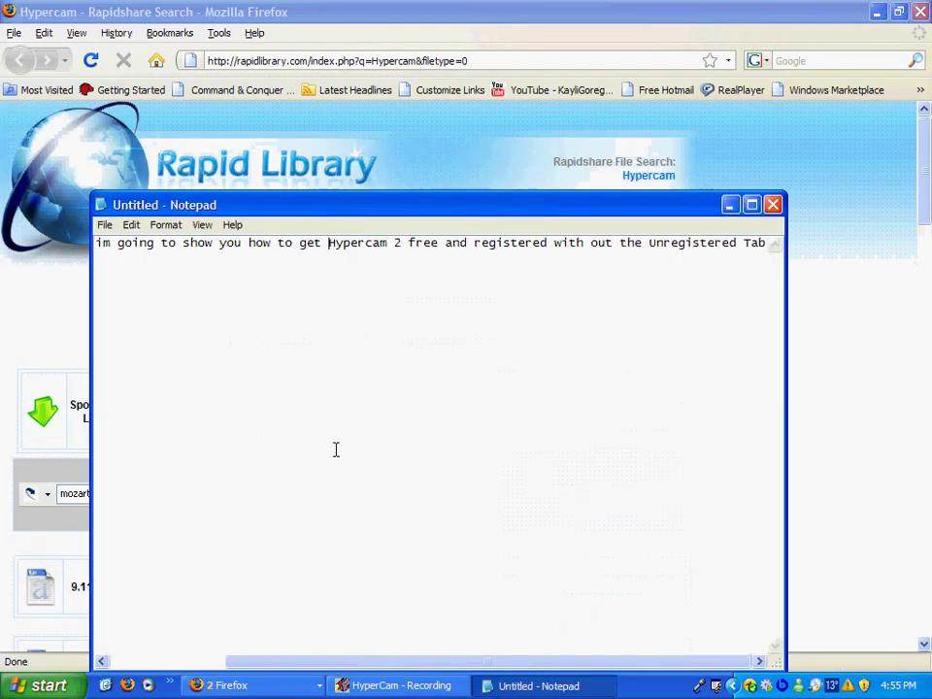
pyautogui.moveTo(762, 244); pyautogui.dragTo(10, 267)
pyautogui.press('Delete')
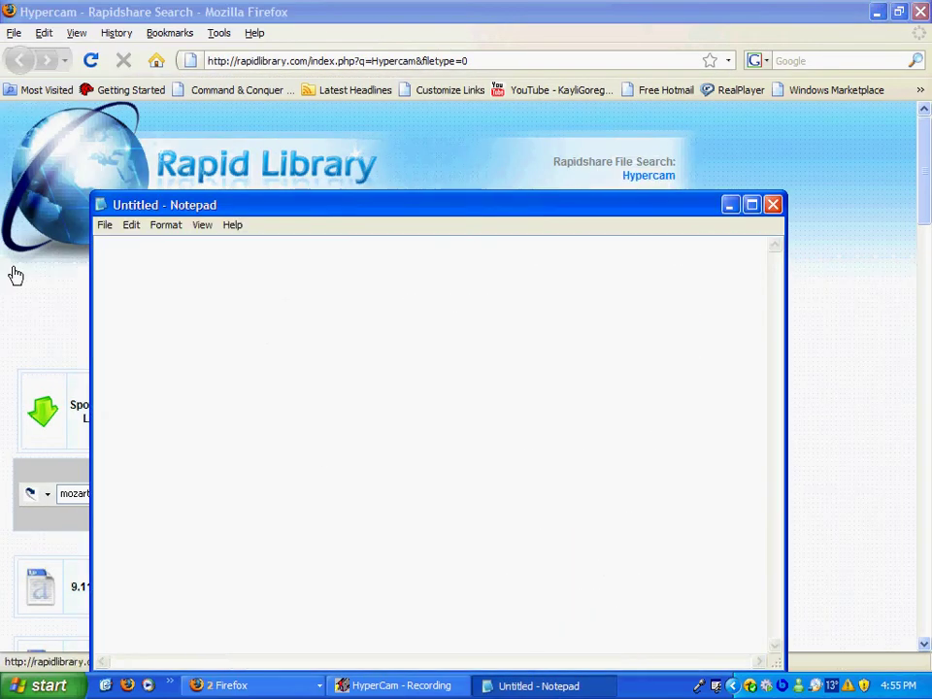
pyautogui.write('First go')
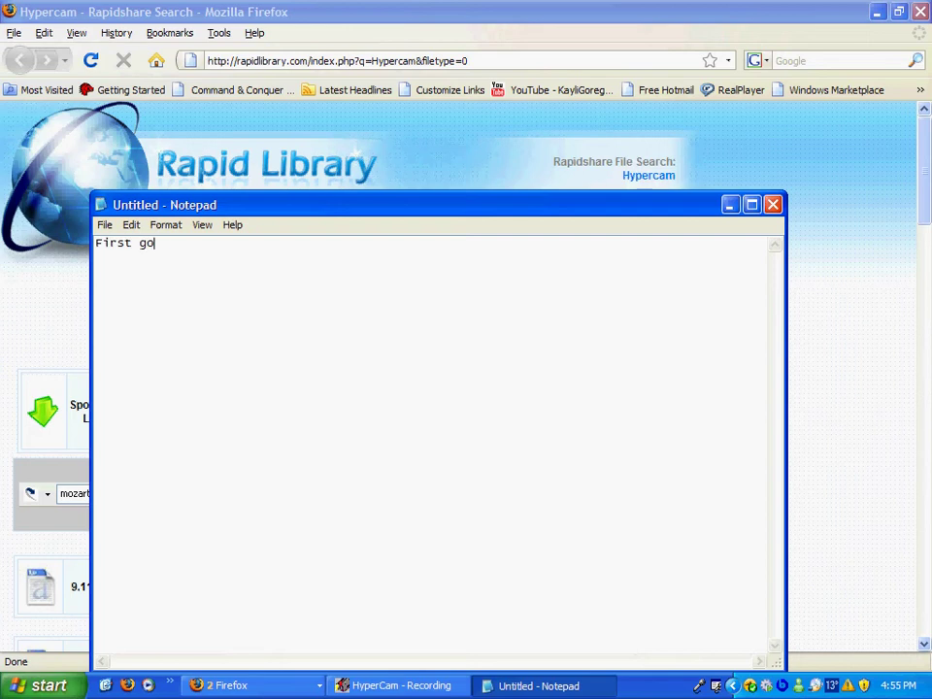
pyautogui.write(' to Rapid library I wil')
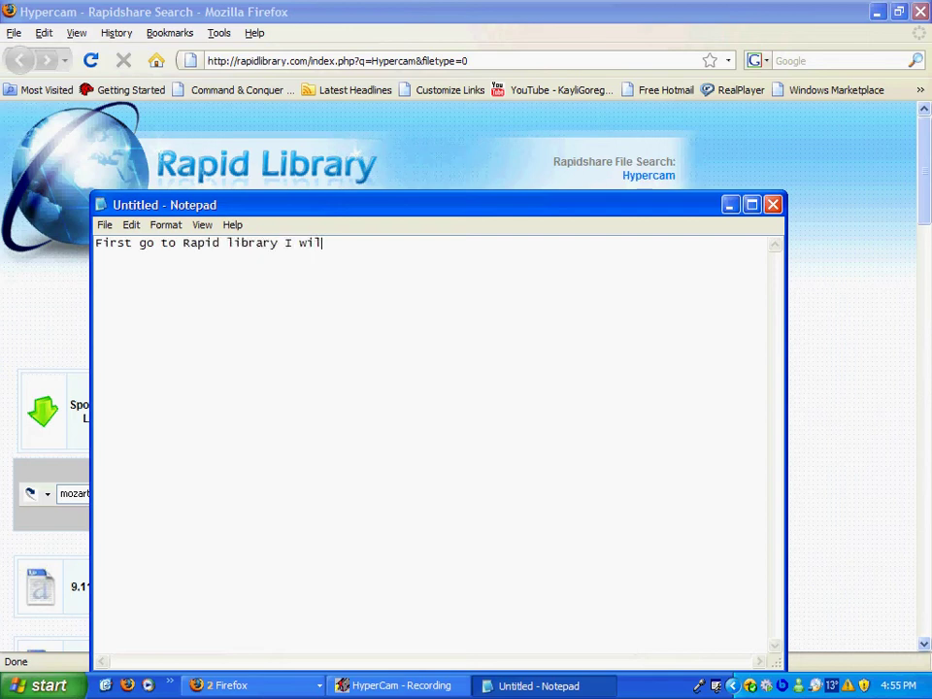
pyautogui.write('l put the link i')
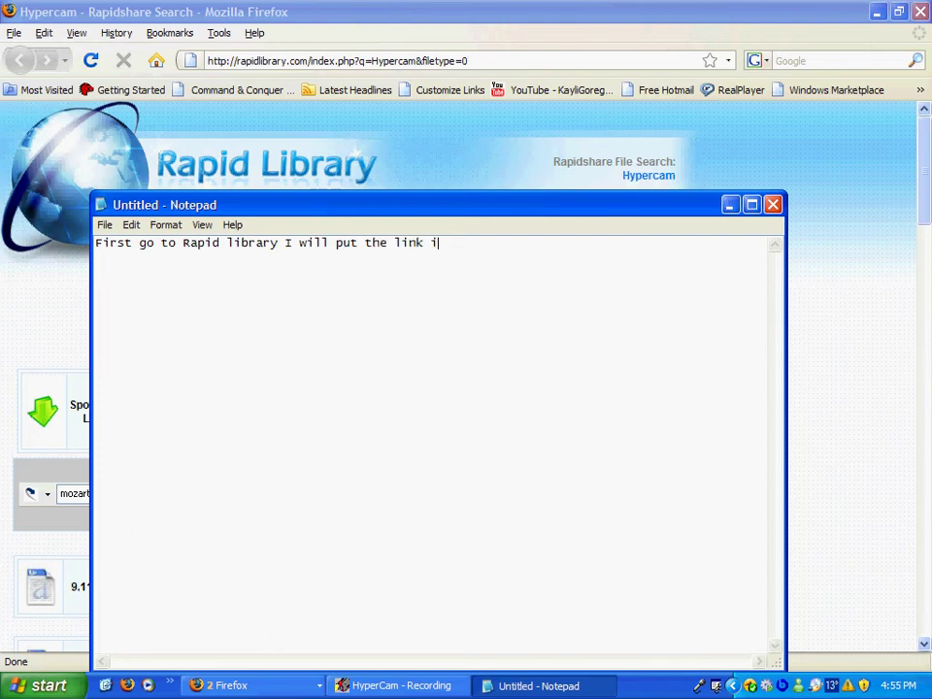
pyautogui.write('nto my description..')
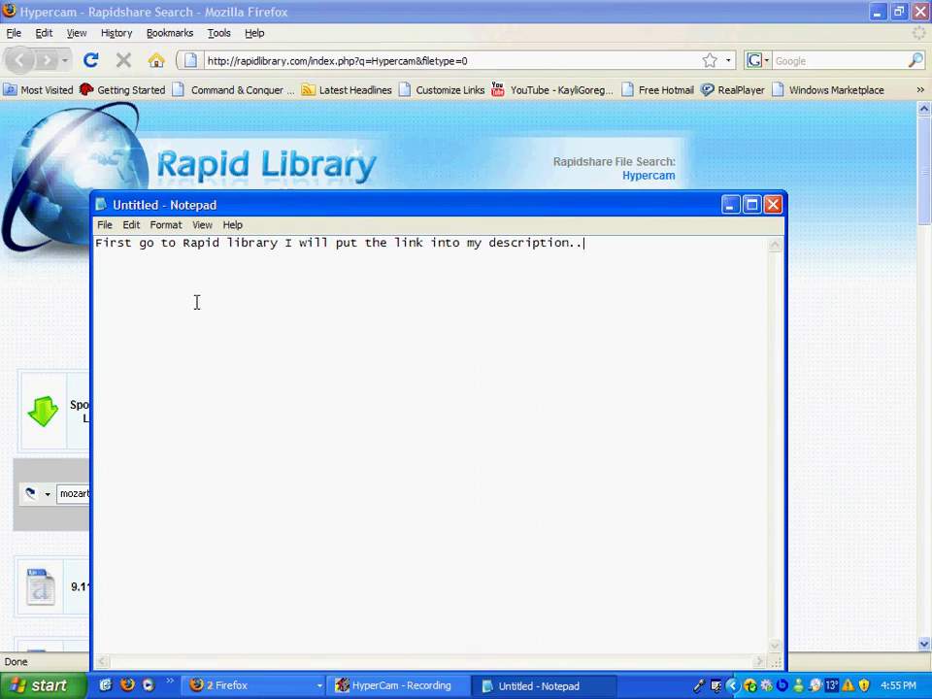
# - Return to the Rapid Library results in Firefox and open the 0.84M Hypercam Crack .rar entry below Hypercam 2 .rar
pyautogui.click(6, 531)
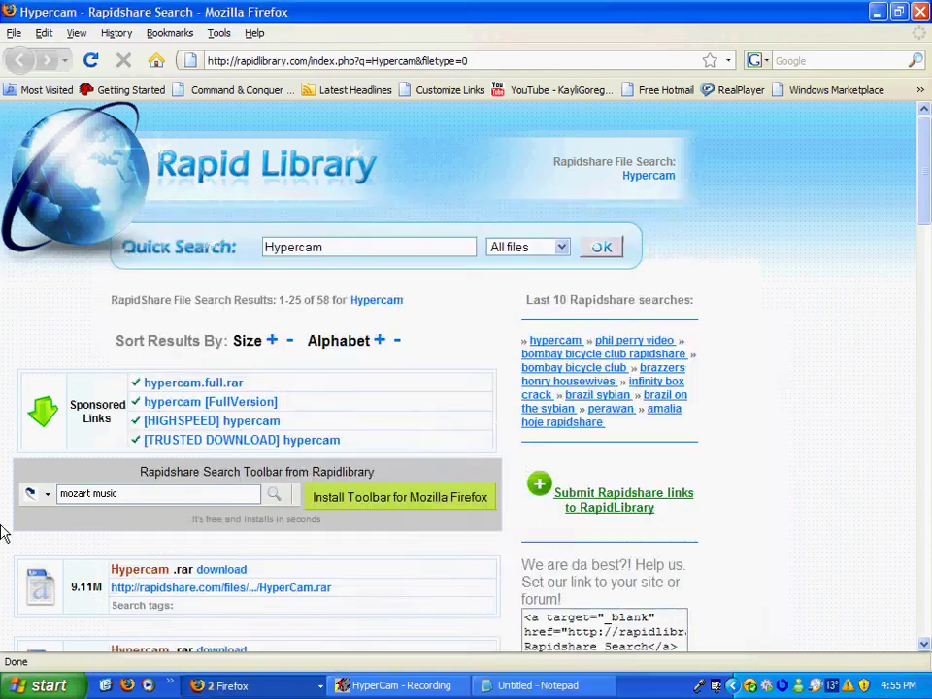
pyautogui.scroll(-6, 6, 524)
pyautogui.scroll(-12, 6, 524)
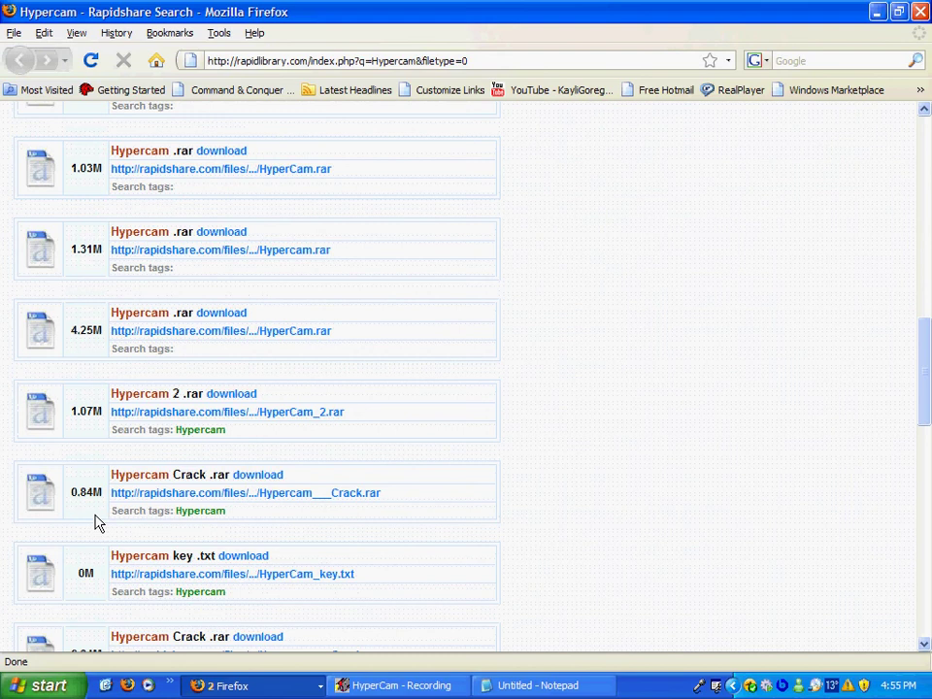
pyautogui.click(266, 483)
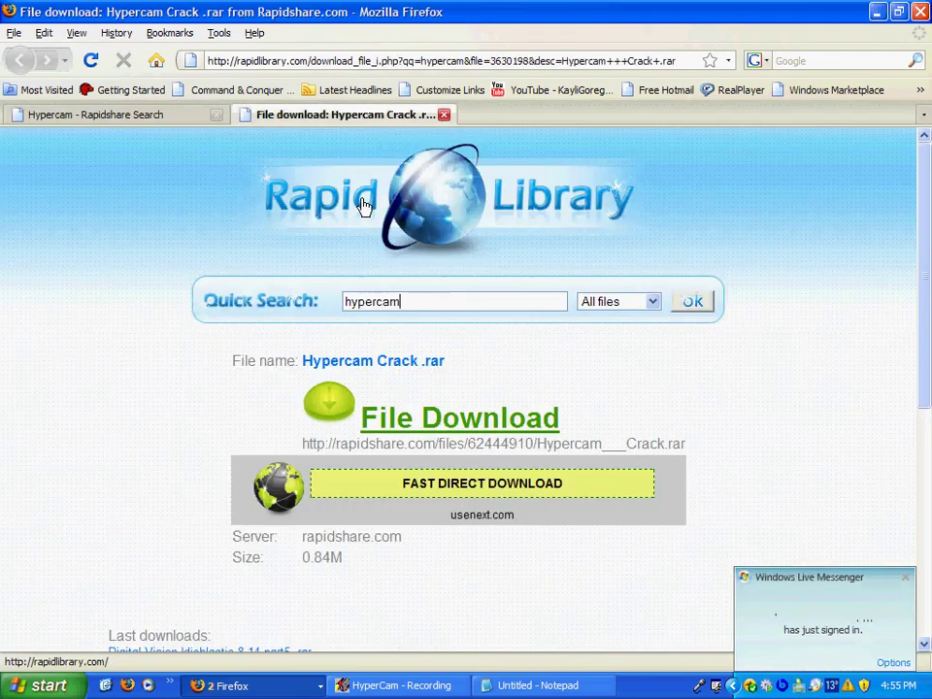
# - Follow the File Download link for Hypercam Crack .rar to its RapidShare page
pyautogui.scroll(-1, 314, 468)
pyautogui.scroll(-5, 312, 468)
pyautogui.scroll(5, 311, 463)
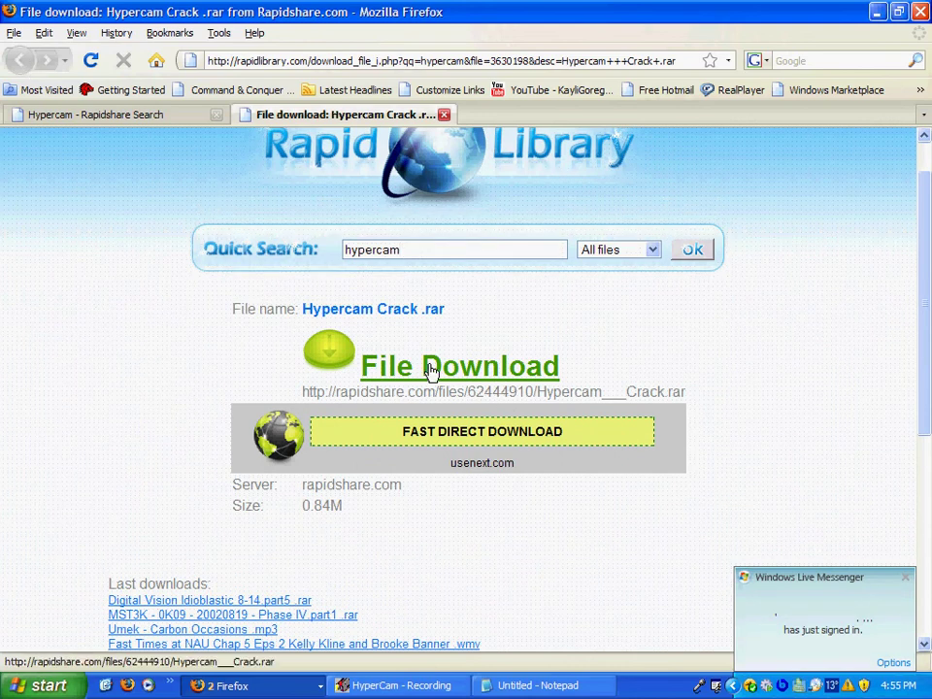
pyautogui.click(464, 369)
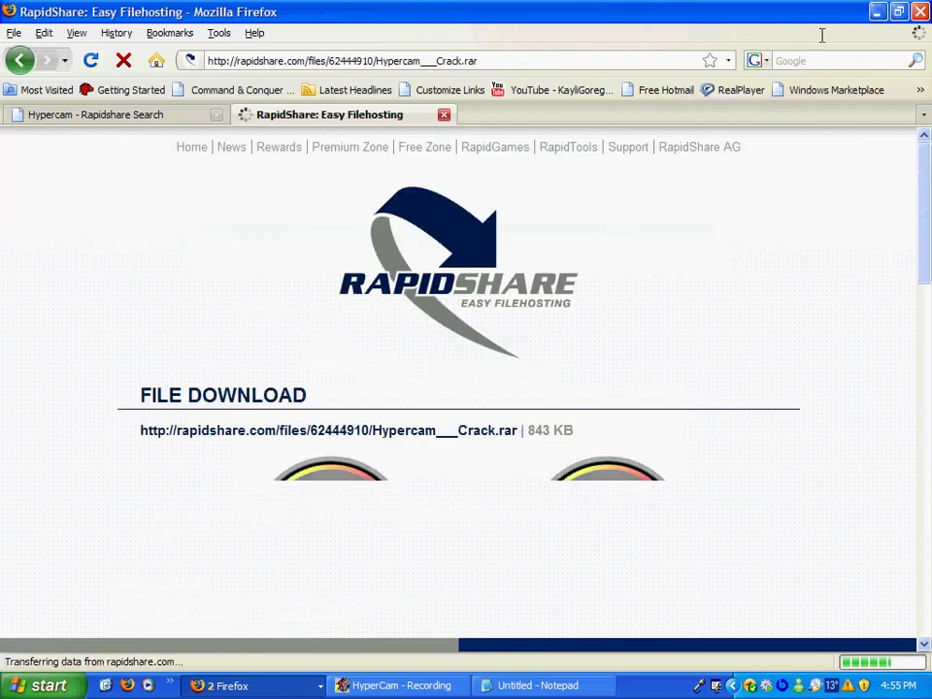
# - Minimize the Firefox, radio player and Notepad windows to clear the desktop
pyautogui.click(877, 11)
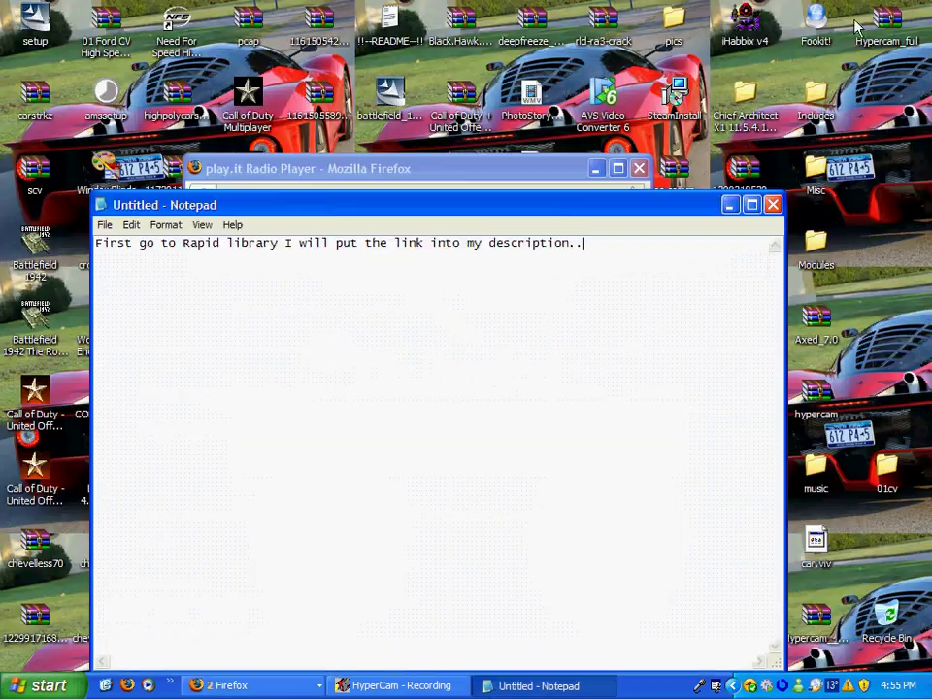
pyautogui.click(596, 169)
pyautogui.click(731, 205)
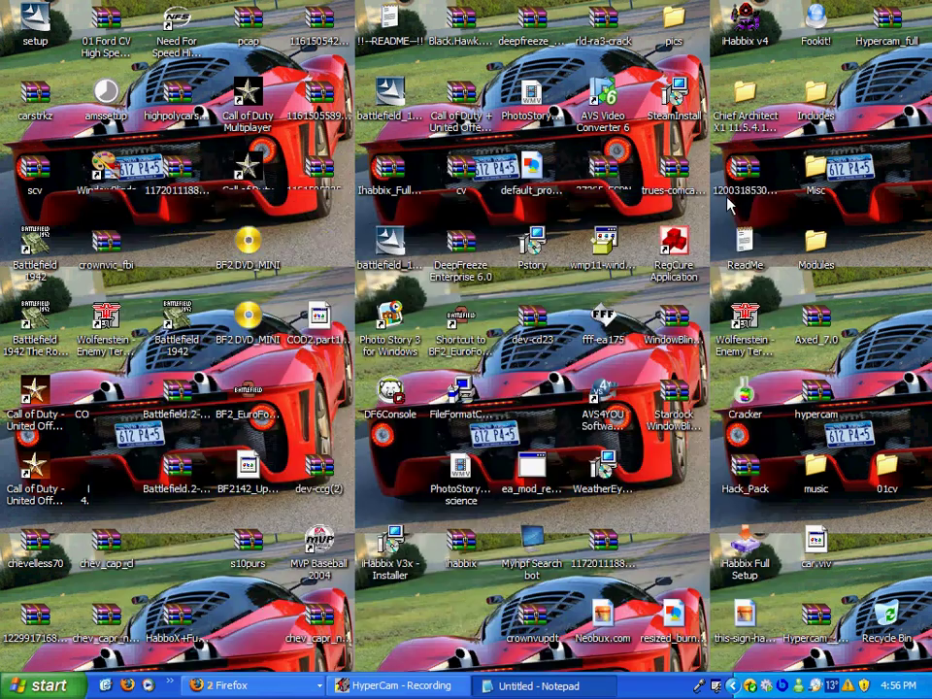
# - Restore Notepad and replace its text with "First open up the RAR FIle and down load HC2 Setup"
pyautogui.click(537, 687)
pyautogui.moveTo(605, 239); pyautogui.dragTo(2, 210)
pyautogui.press('Delete')
pyautogui.write('Firs')
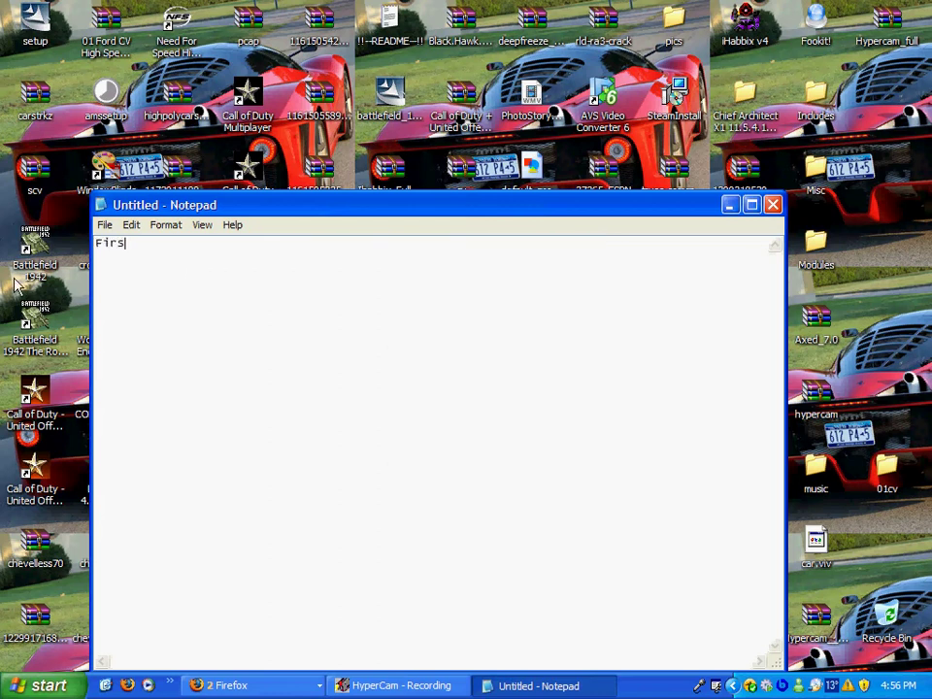
pyautogui.write('t open')
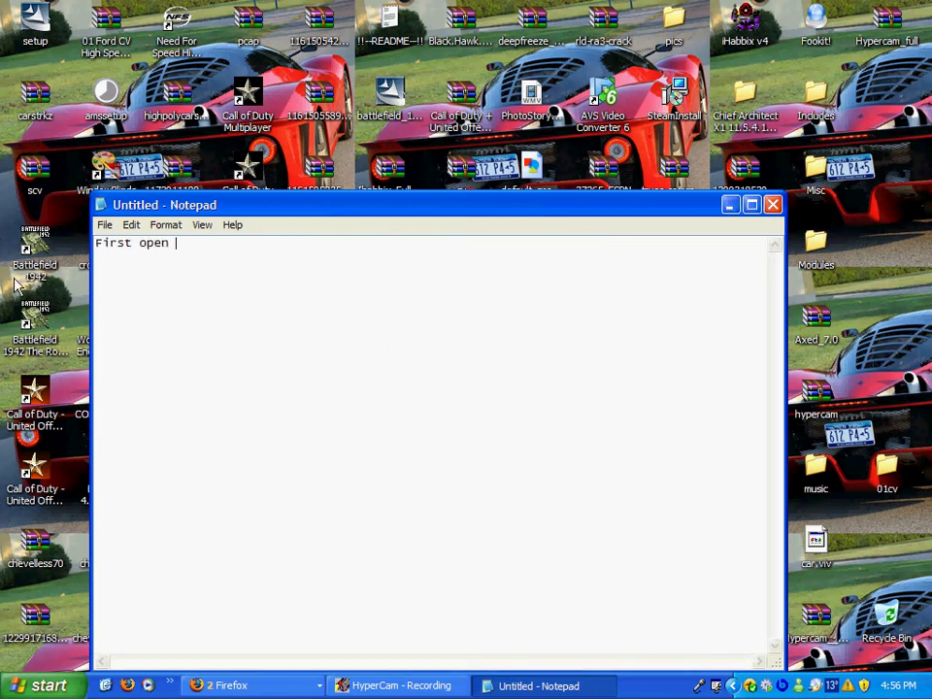
pyautogui.write(' up the RAR FIkle')
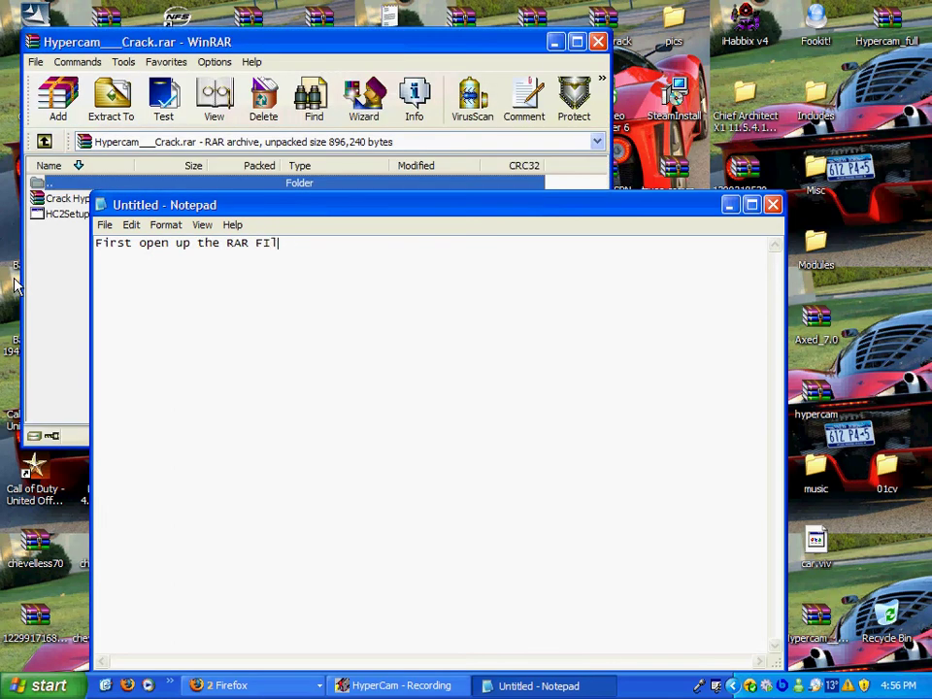
pyautogui.write('e and down ')
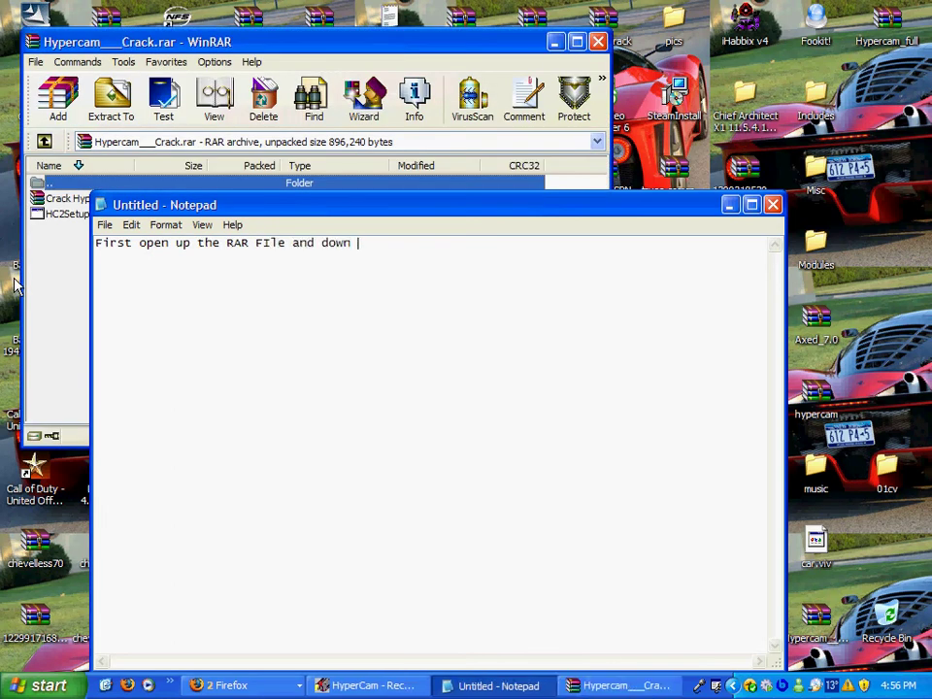
pyautogui.write('sload HC2 Setup')
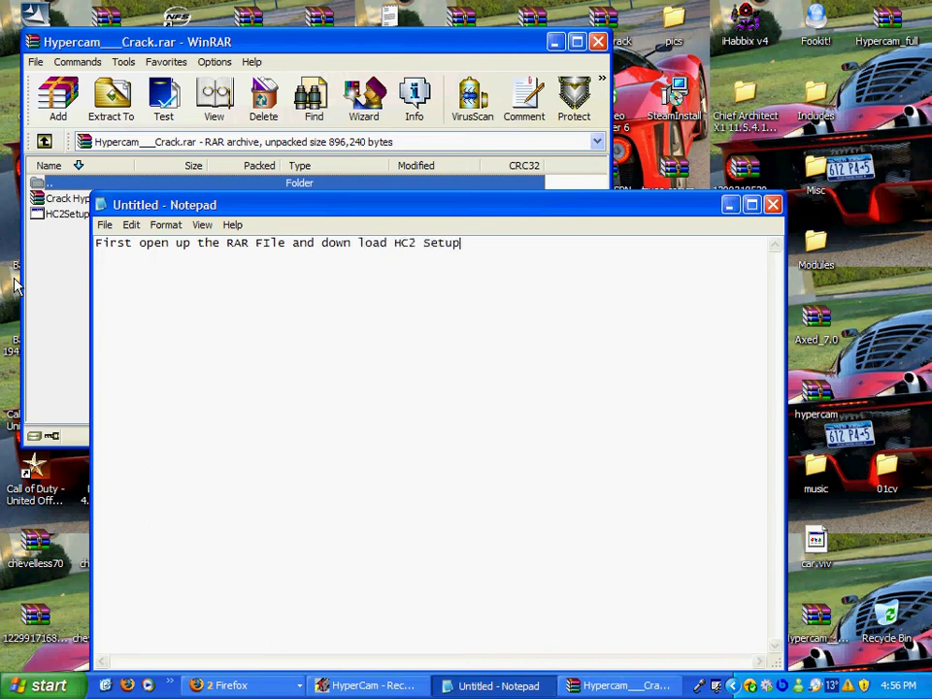
# - Erase the RAR file instruction and write a note starting "I already have it installe"
pyautogui.press('BackSpace')
pyautogui.press('BackSpace')
pyautogui.press('BackSpace')
pyautogui.press('BackSpace')
pyautogui.press('BackSpace')
pyautogui.press('BackSpace')
pyautogui.press('BackSpace')
pyautogui.press('BackSpace')
pyautogui.press('BackSpace')
pyautogui.press('BackSpace')
pyautogui.press('BackSpace')
pyautogui.press('BackSpace')
pyautogui.press('BackSpace')
pyautogui.press('BackSpace')
pyautogui.press('BackSpace')
pyautogui.press('BackSpace')
pyautogui.press('BackSpace')
pyautogui.press('BackSpace')
pyautogui.press('BackSpace')
pyautogui.press('BackSpace')
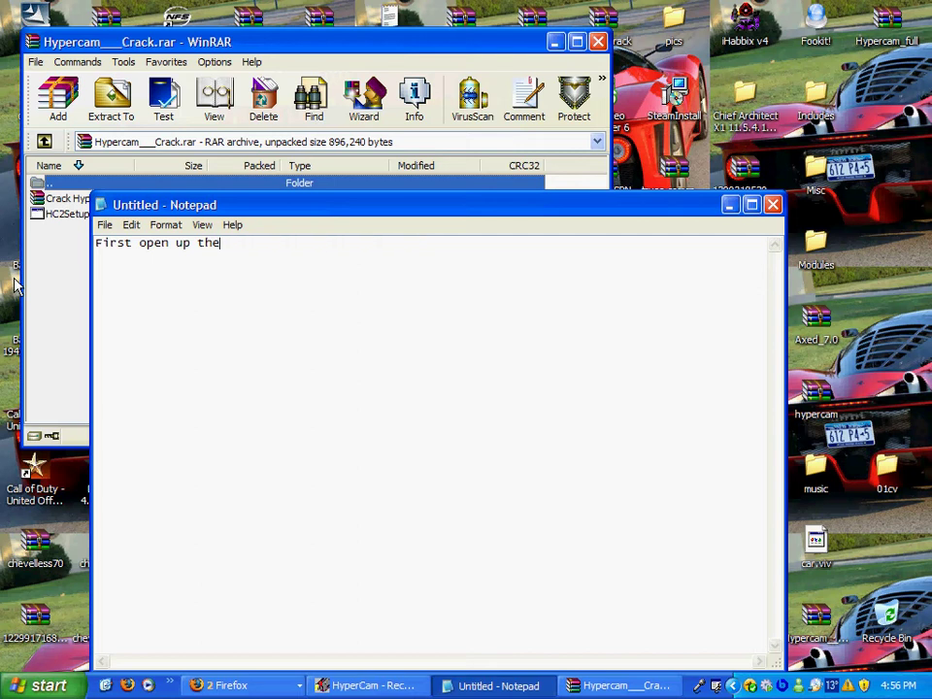
pyautogui.press('BackSpace')
pyautogui.press('BackSpace')
pyautogui.write('I alr')
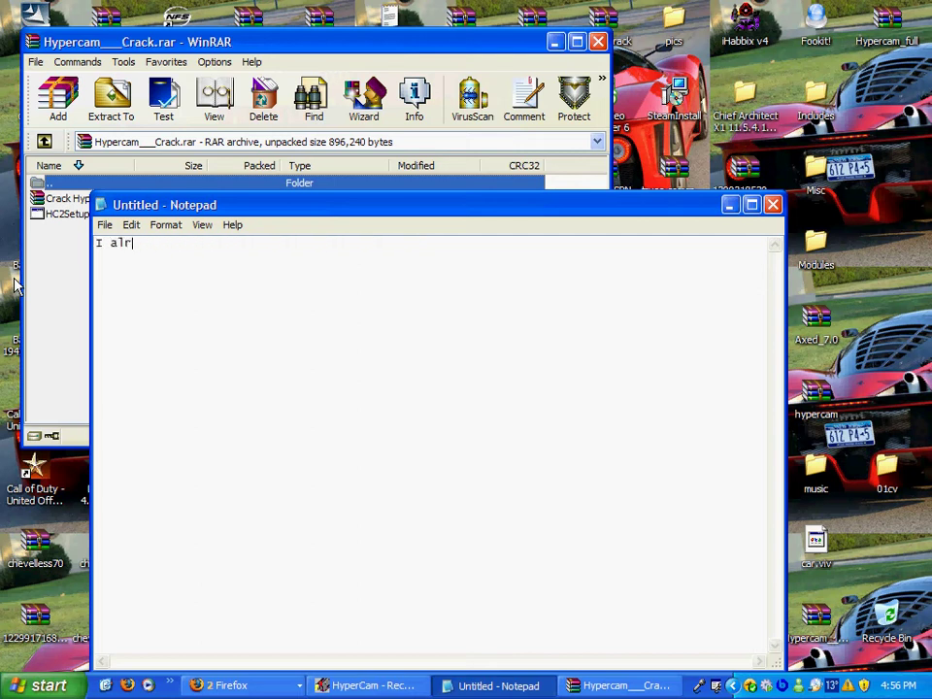
pyautogui.write('eady have it installe')
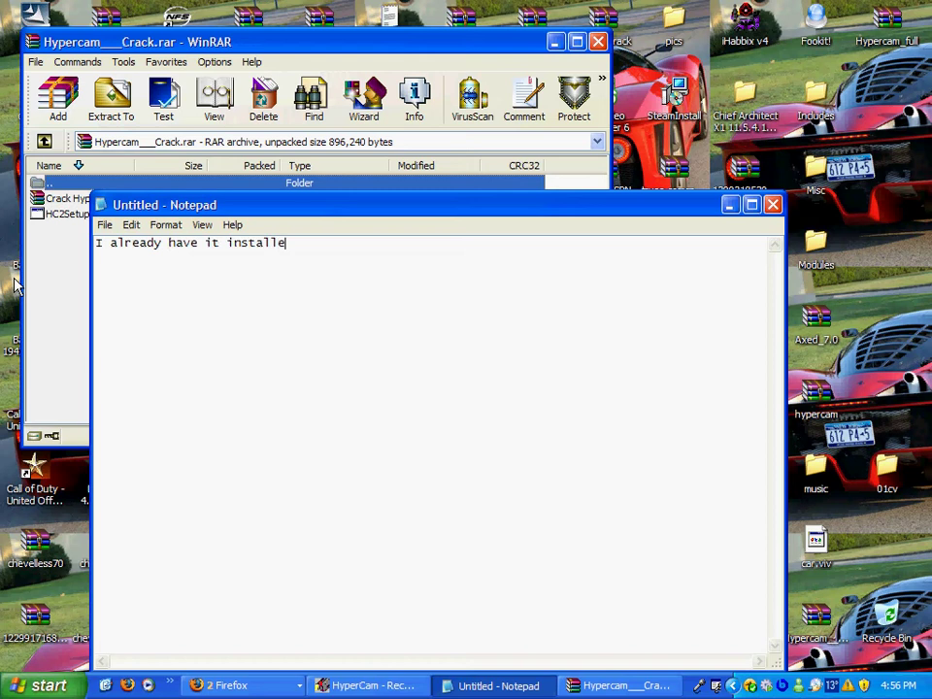
# - Clear the note about having it installed and write "So i dont need to" instead
pyautogui.press('BackSpace')
pyautogui.press('BackSpace')
pyautogui.press('BackSpace')
pyautogui.press('BackSpace')
pyautogui.press('BackSpace')
pyautogui.press('BackSpace')
pyautogui.press('BackSpace')
pyautogui.press('BackSpace')
pyautogui.press('BackSpace')
pyautogui.press('BackSpace')
pyautogui.press('BackSpace')
pyautogui.press('BackSpace')
pyautogui.press('BackSpace')
pyautogui.press('BackSpace')
pyautogui.press('BackSpace')
pyautogui.press('BackSpace')
pyautogui.press('BackSpace')
pyautogui.press('BackSpace')
pyautogui.press('BackSpace')
pyautogui.press('BackSpace')
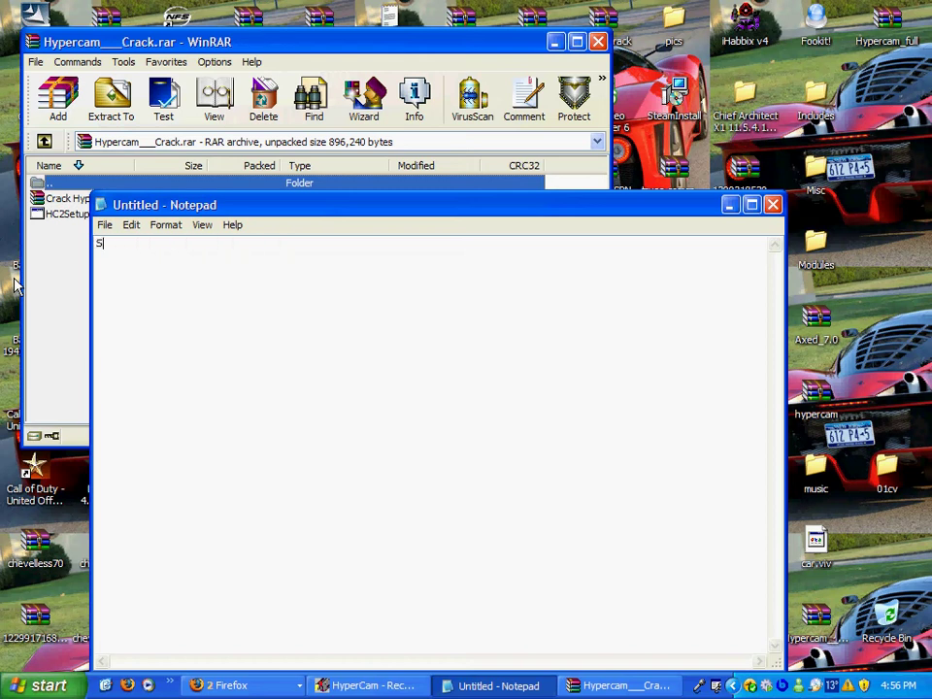
pyautogui.write('So i dont need to')
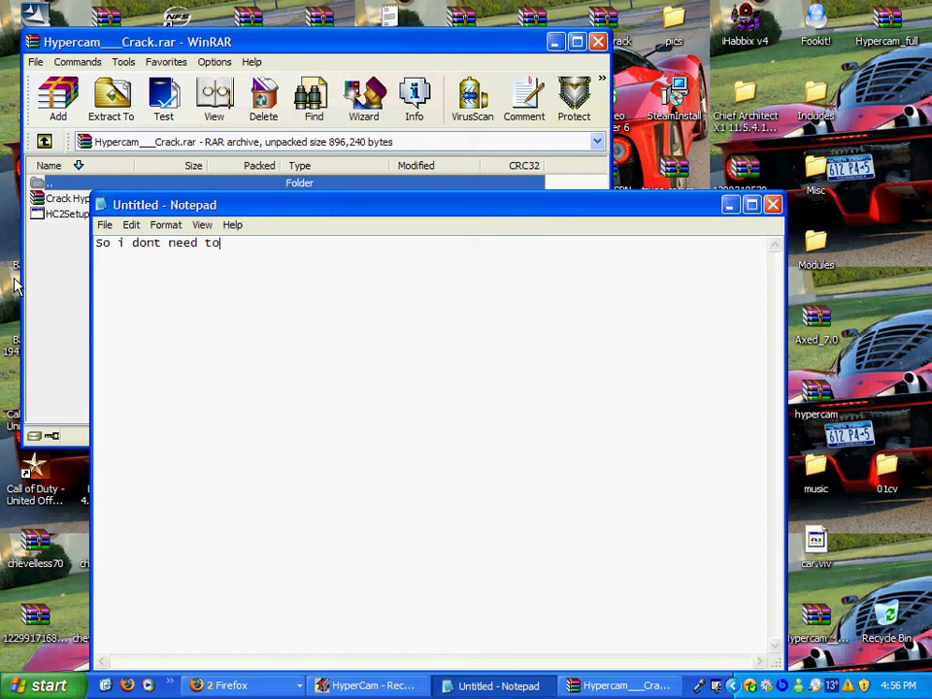
# - Replace the note with "Once your done installing it you open up the crack rar"
pyautogui.press('BackSpace')
pyautogui.press('BackSpace')
pyautogui.press('BackSpace')
pyautogui.press('BackSpace')
pyautogui.press('BackSpace')
pyautogui.press('BackSpace')
pyautogui.press('BackSpace')
pyautogui.press('BackSpace')
pyautogui.press('BackSpace')
pyautogui.press('BackSpace')
pyautogui.press('BackSpace')
pyautogui.press('BackSpace')
pyautogui.press('BackSpace')
pyautogui.press('BackSpace')
pyautogui.press('BackSpace')
pyautogui.press('BackSpace')
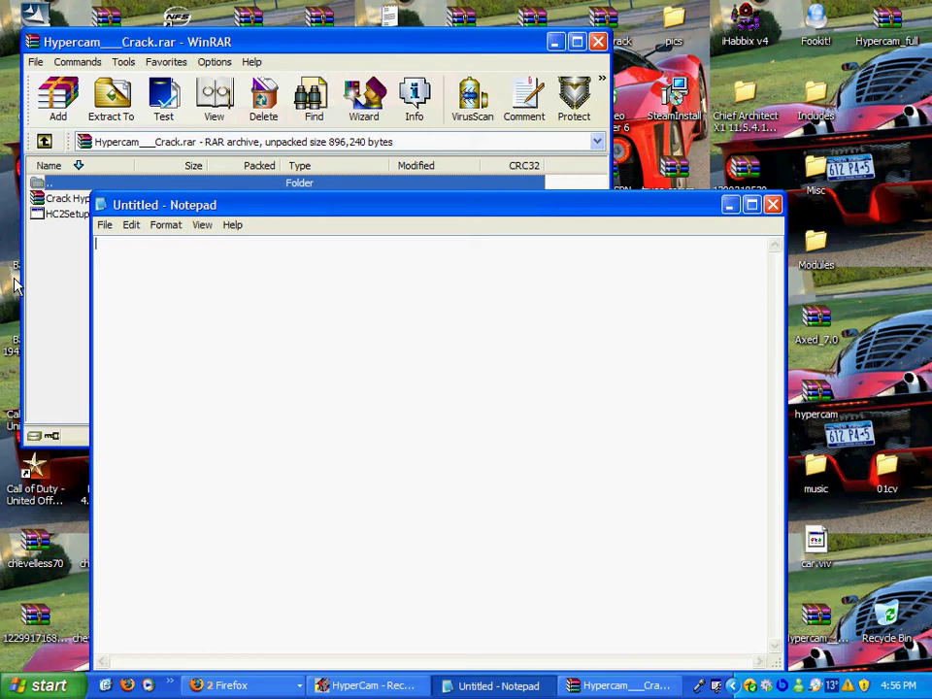
pyautogui.write('Once your done insta')
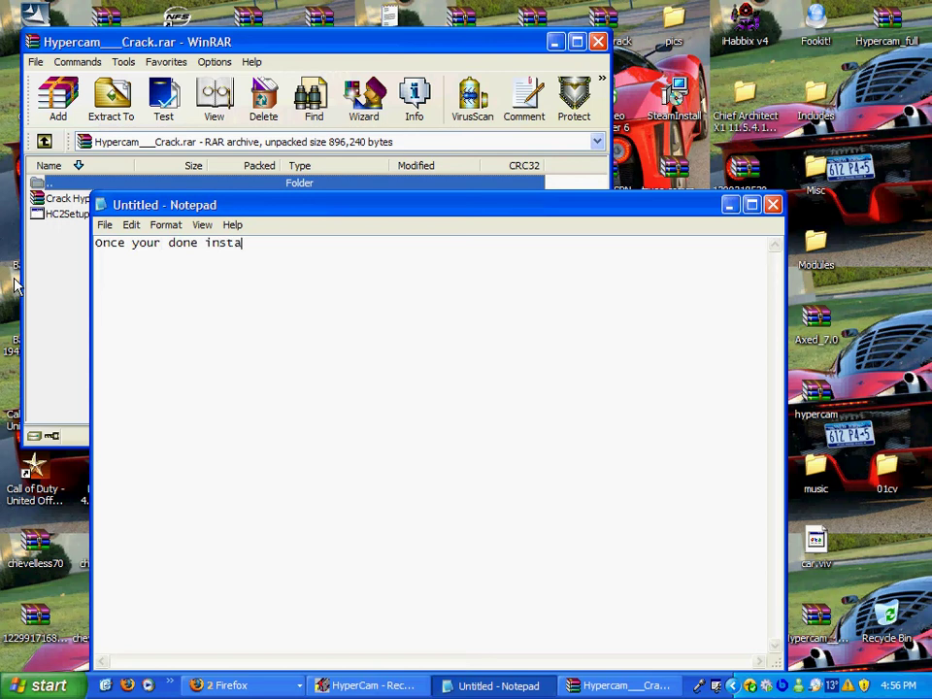
pyautogui.write('lling it you open')
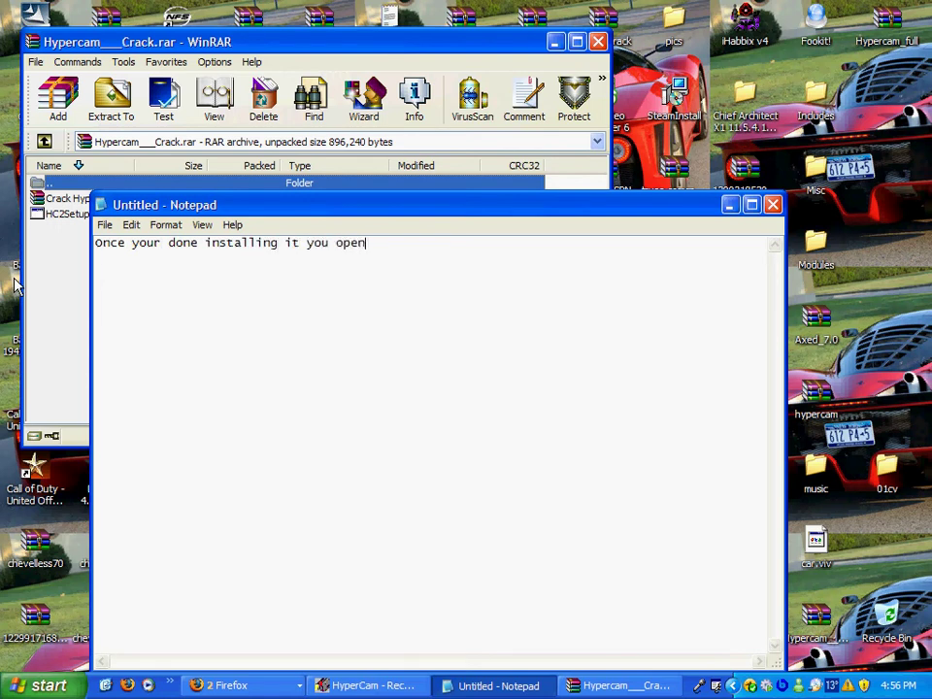
pyautogui.write(' up the crack rar')
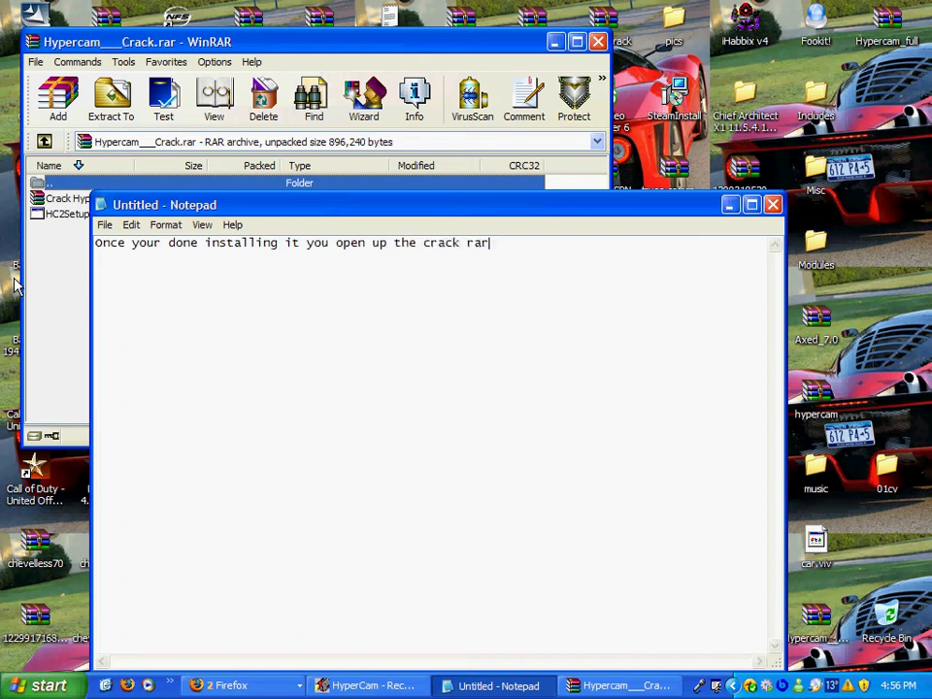
# - Open the Crack HyperCam archive listed inside Hypercam___Crack.rar in WinRAR, and return to the Notepad note
pyautogui.click(34, 175)
pyautogui.doubleClick(79, 199)
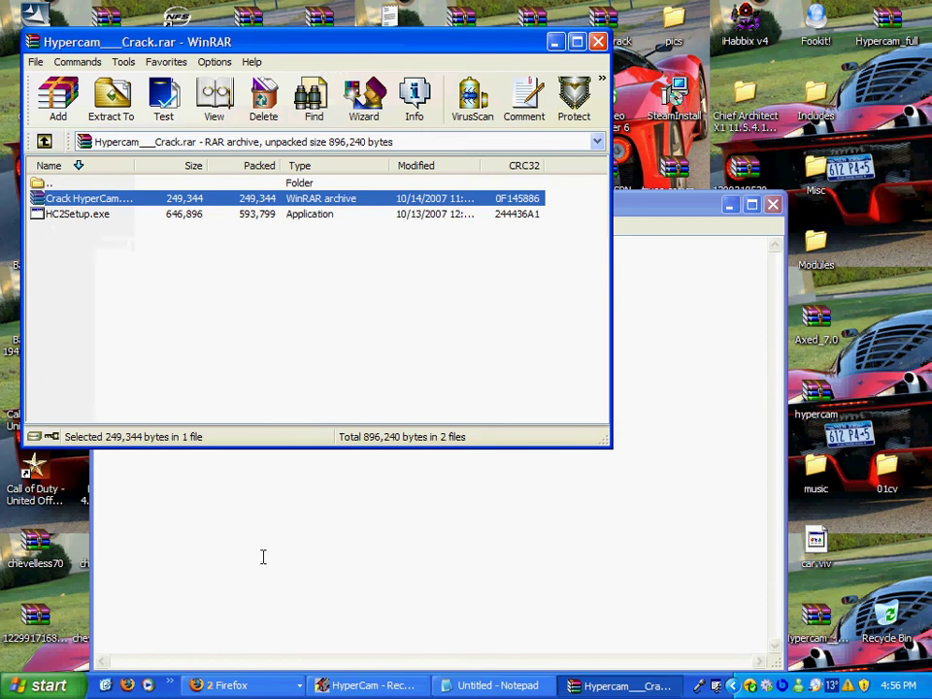
pyautogui.click(266, 556)
pyautogui.moveTo(491, 242); pyautogui.dragTo(43, 277)
pyautogui.doubleClick(136, 200)
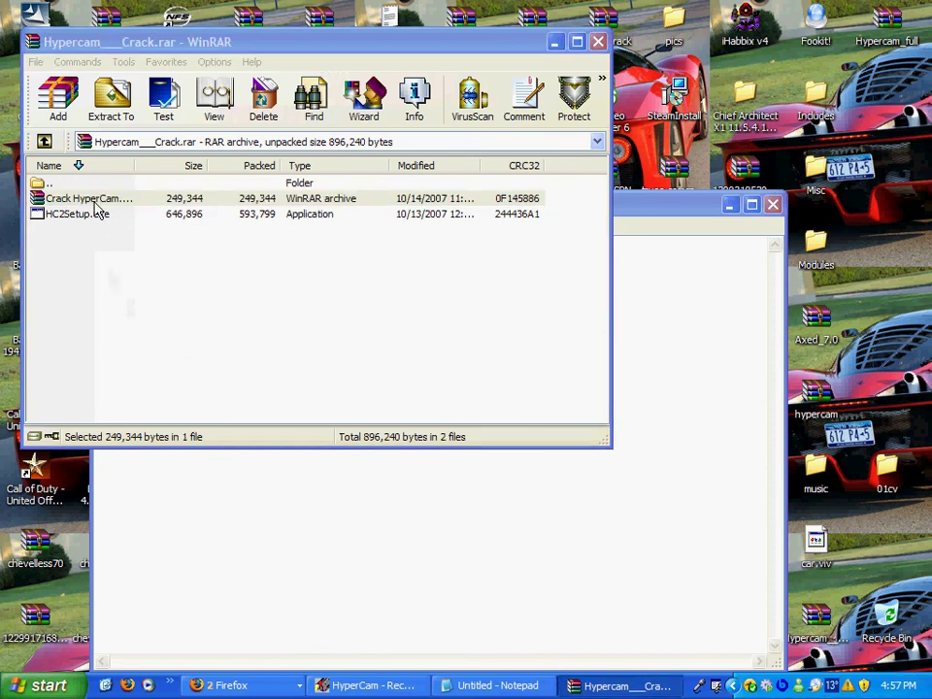
pyautogui.click(49, 685)
pyautogui.click(495, 686)
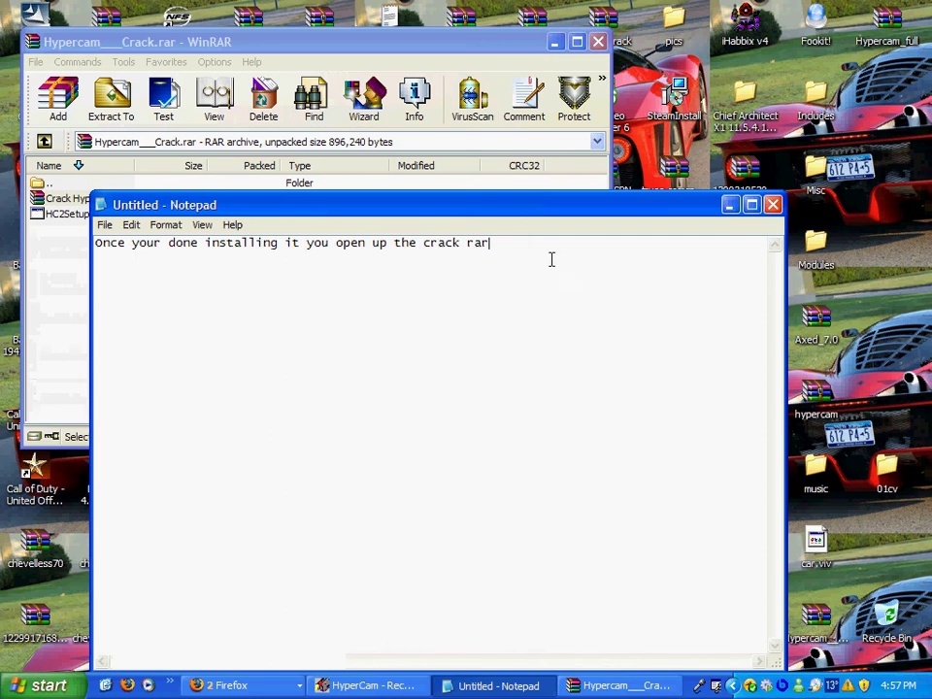
# - Open the extraction options for the Crack HyperCam archive inside Hypercam___Crack.rar and return to the Notepad note
pyautogui.click(40, 202)
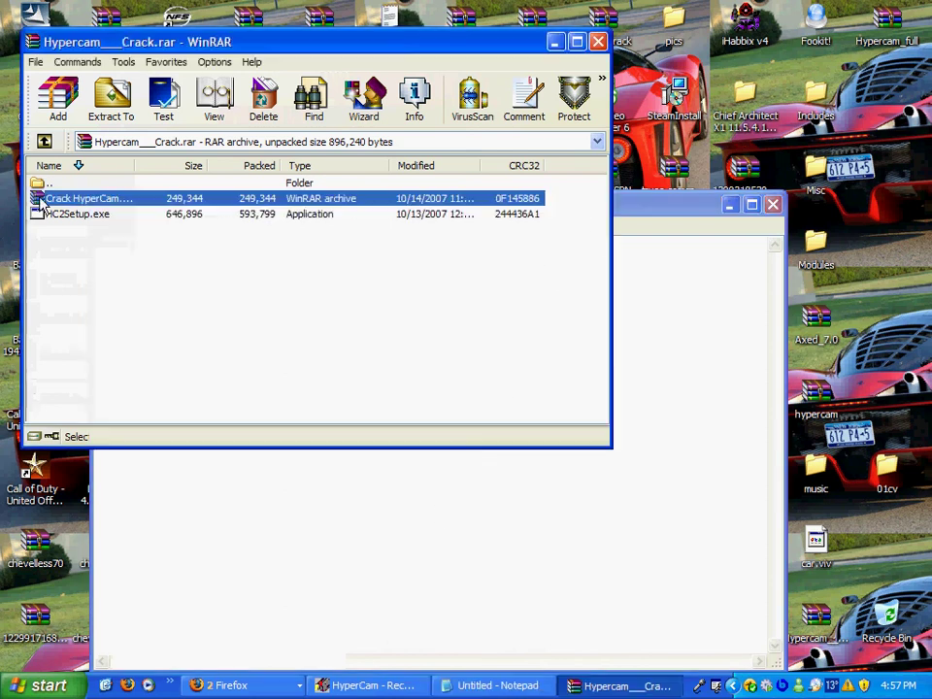
pyautogui.click(108, 95)
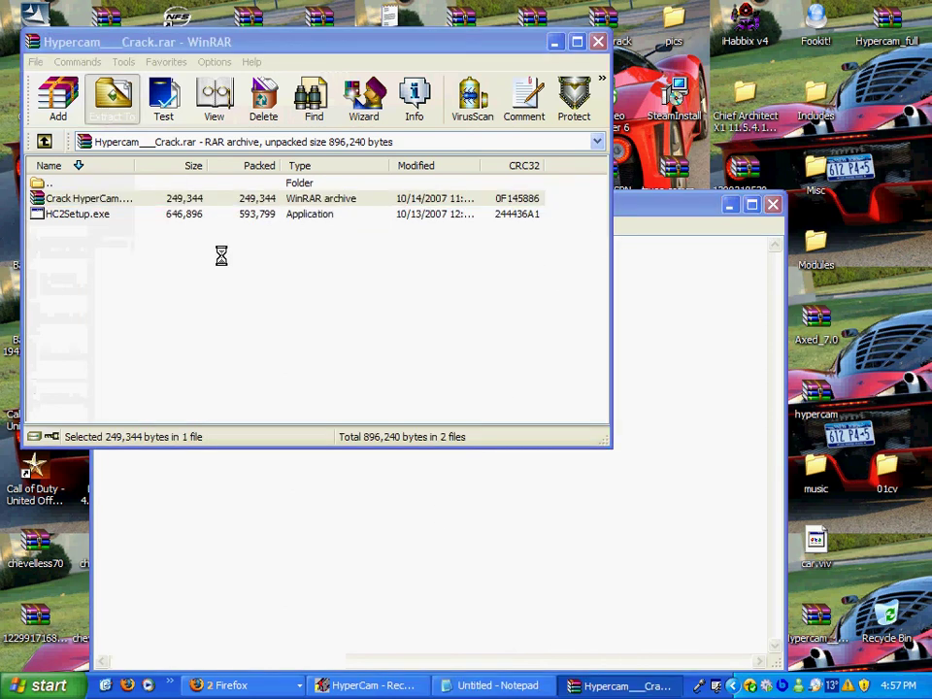
pyautogui.click(404, 579)
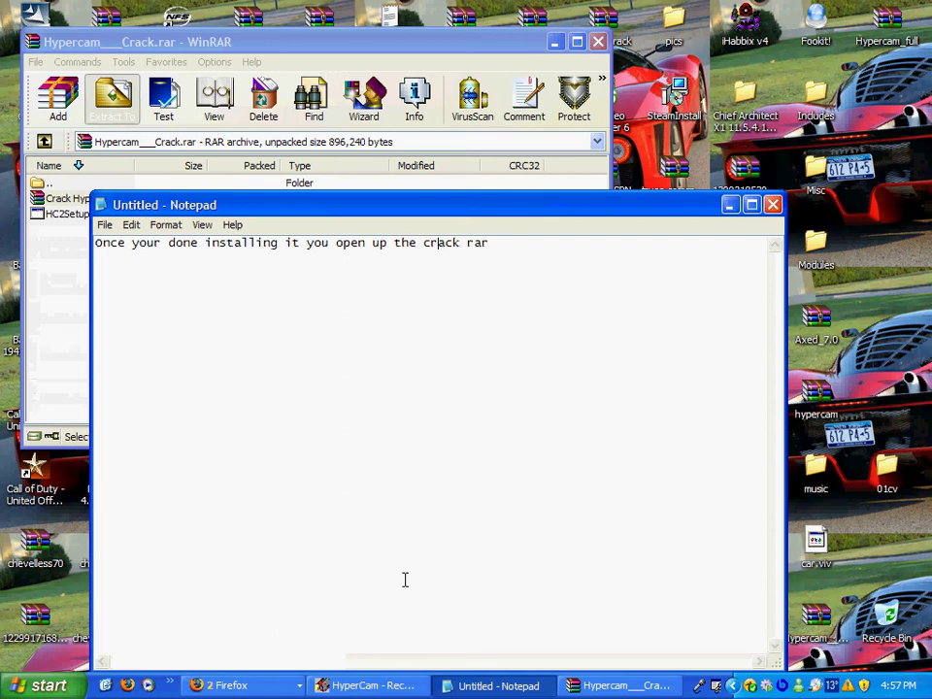
# - Replace the note with "Once it opens up click extract to" and move the Notepad window clear of WinRAR's file names
pyautogui.moveTo(540, 247); pyautogui.dragTo(4, 250)
pyautogui.write('Onc')
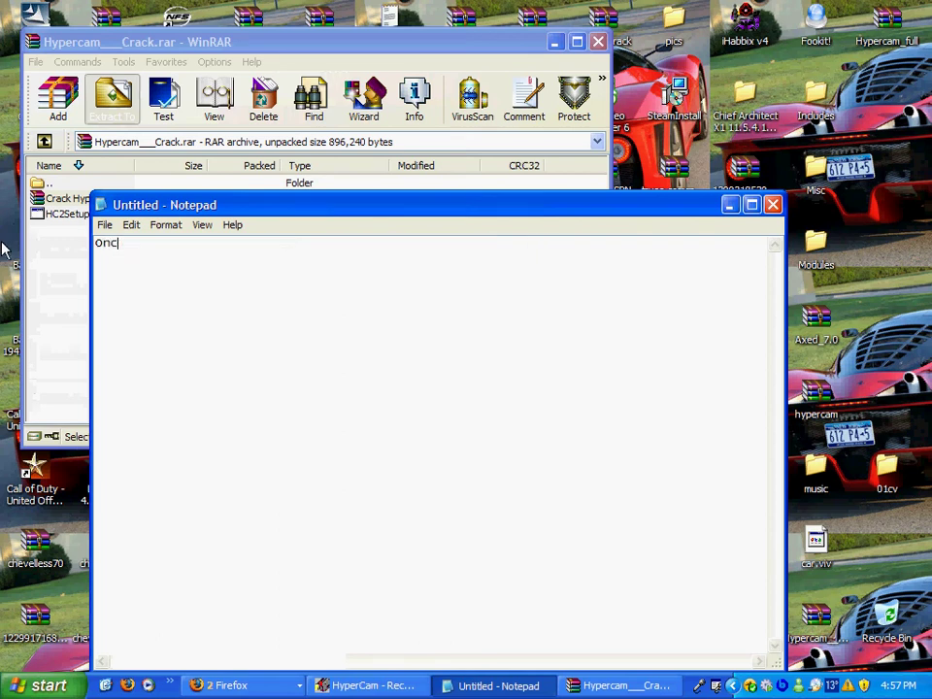
pyautogui.write('e it opens')
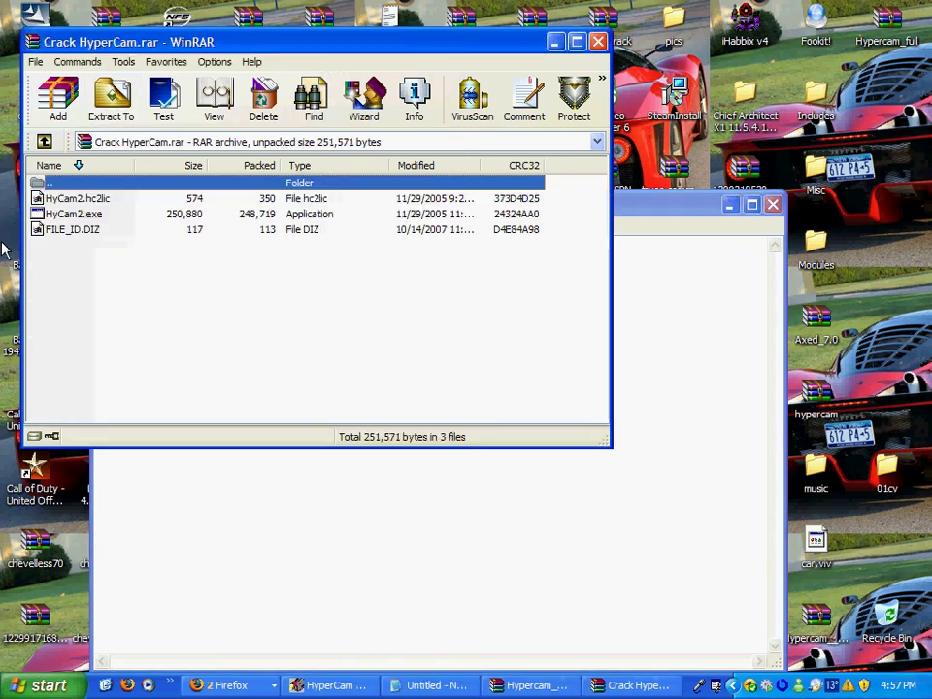
pyautogui.click(340, 505)
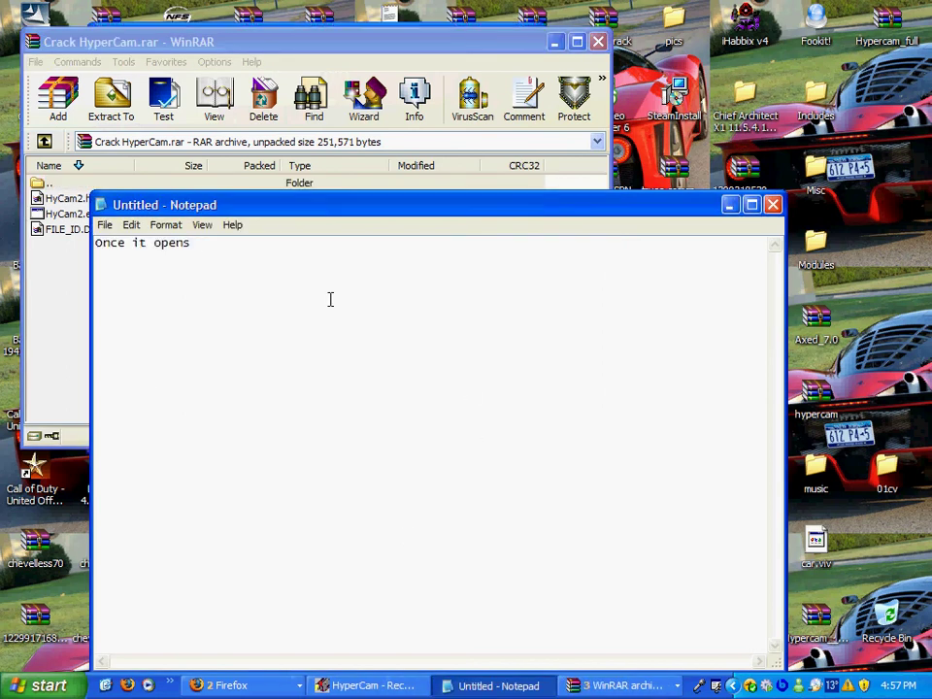
pyautogui.moveTo(215, 204); pyautogui.dragTo(317, 217)
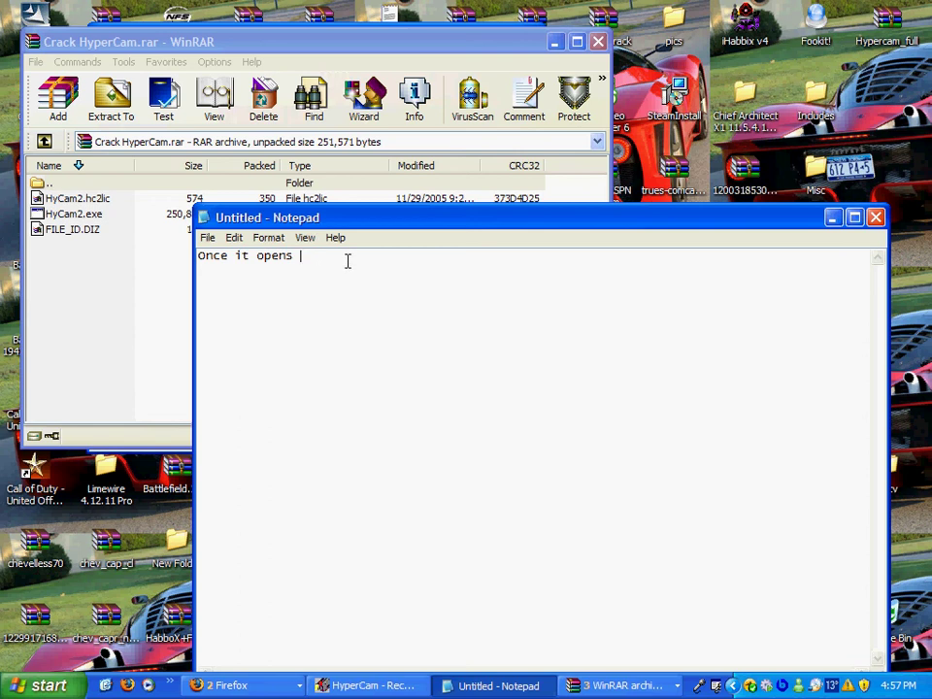
pyautogui.write('u')
pyautogui.write('p click extract to')
# - Choose Local Disk (C:) as the extraction destination for Crack HyperCam.rar and append "Then local Disk" to the note
pyautogui.click(115, 99)
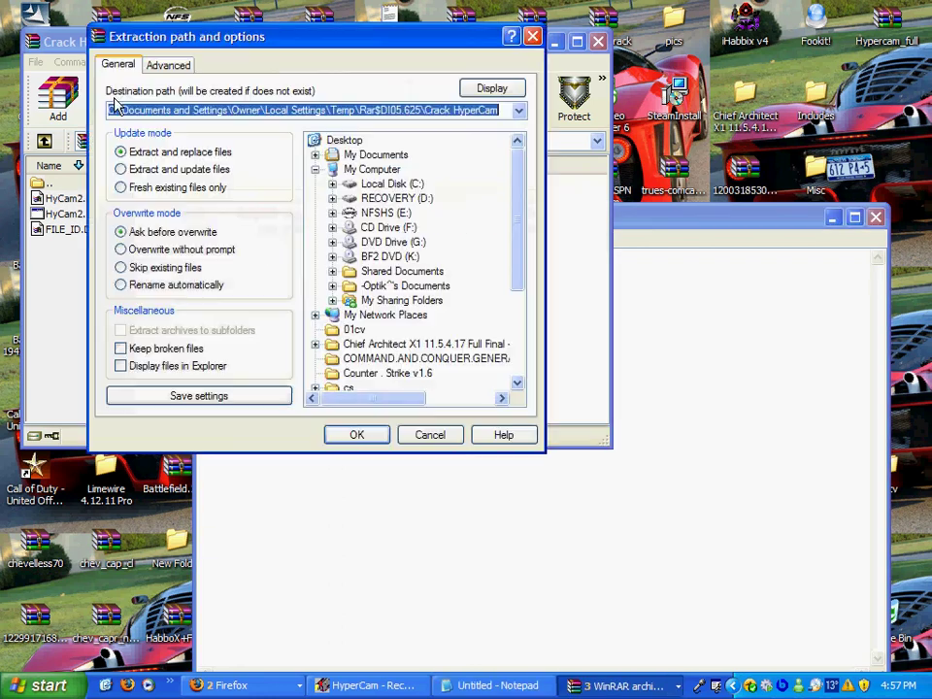
pyautogui.write('ct to')
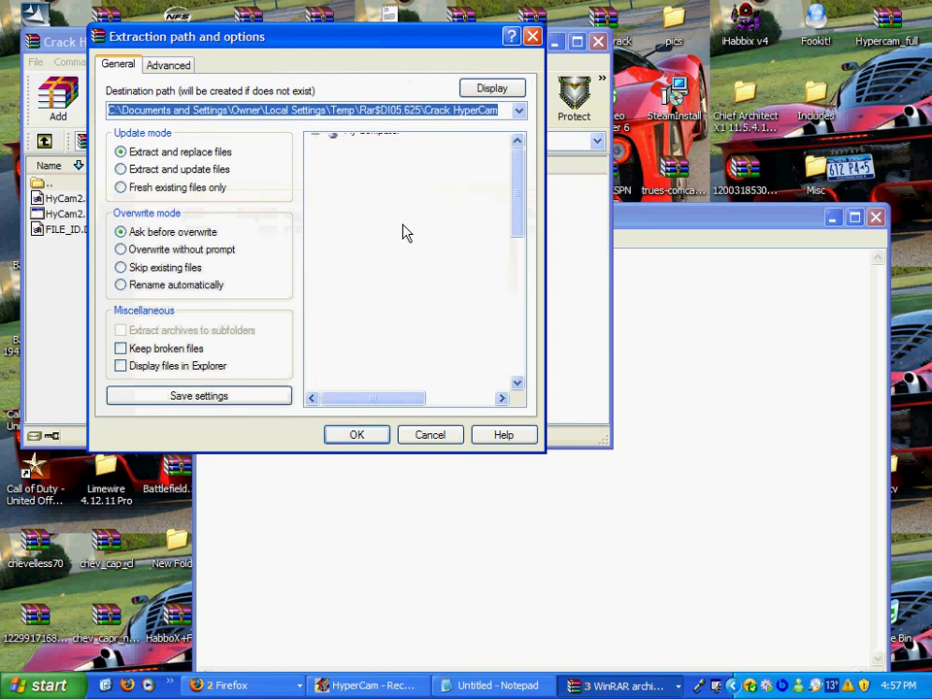
pyautogui.click(601, 311)
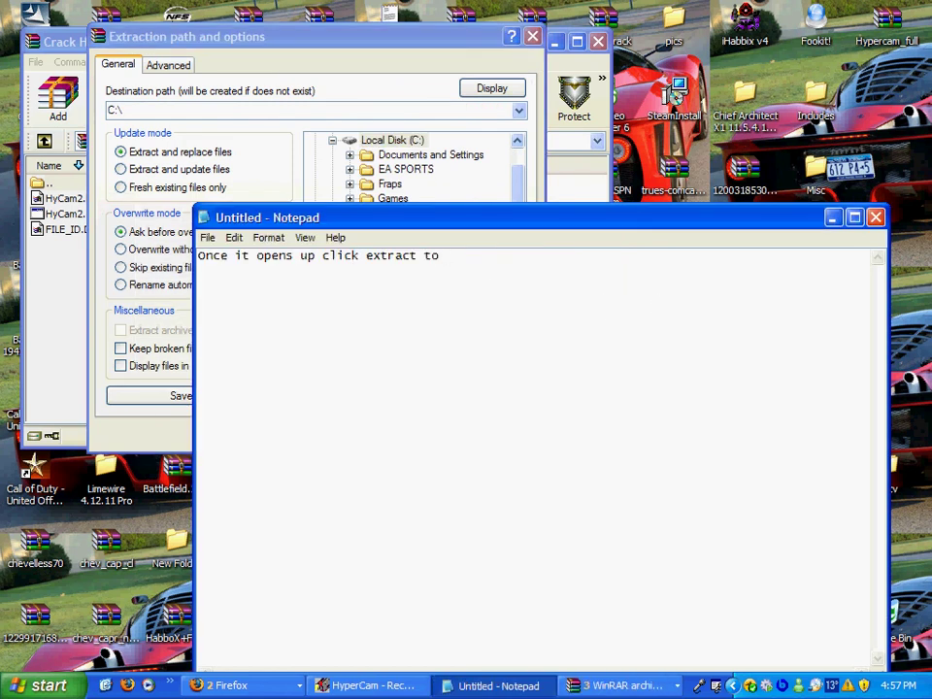
pyautogui.write('Then local Disk')
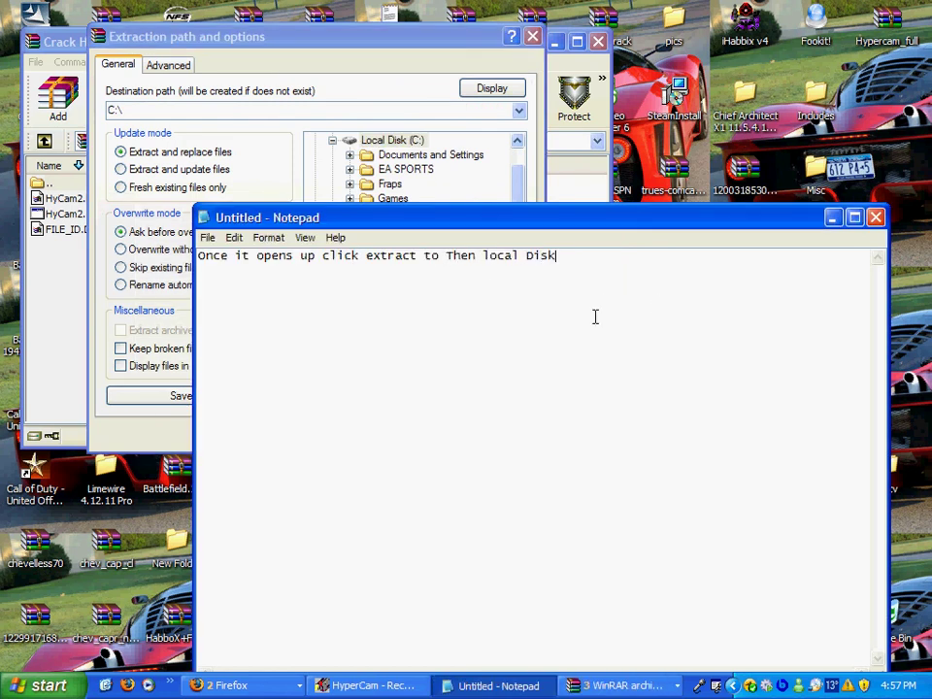
# - Expand the Program Files folder in the destination tree and append "Than Program Files" to the note
pyautogui.click(340, 50)
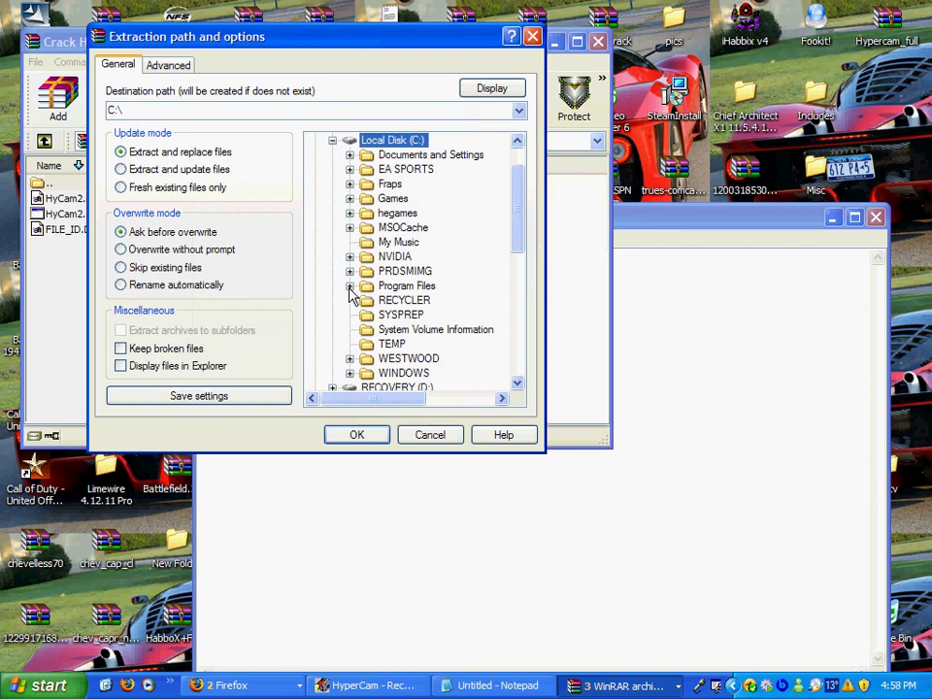
pyautogui.click(845, 361)
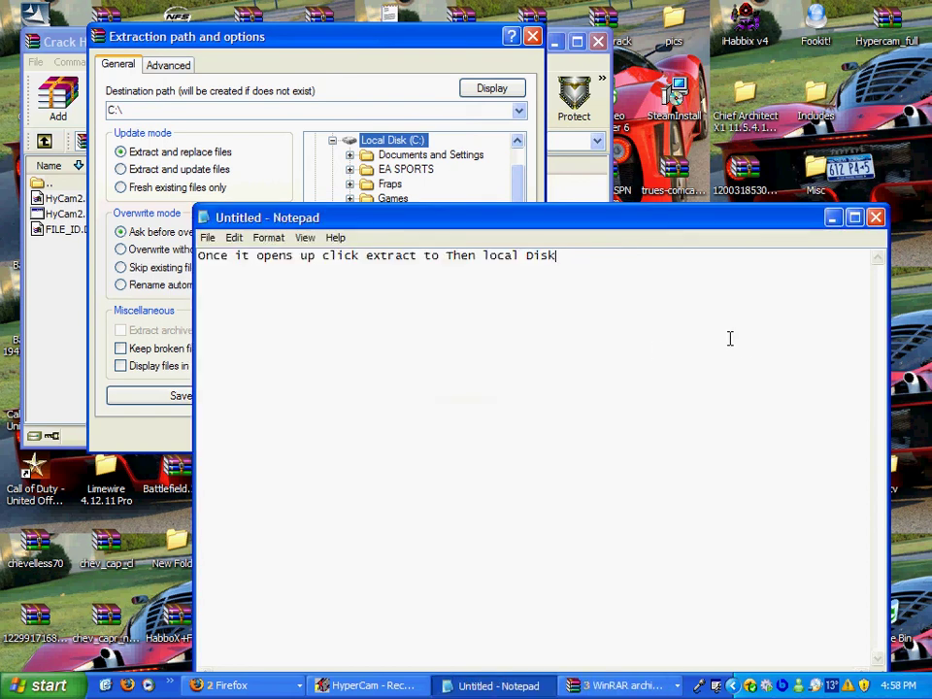
pyautogui.write('Than P')
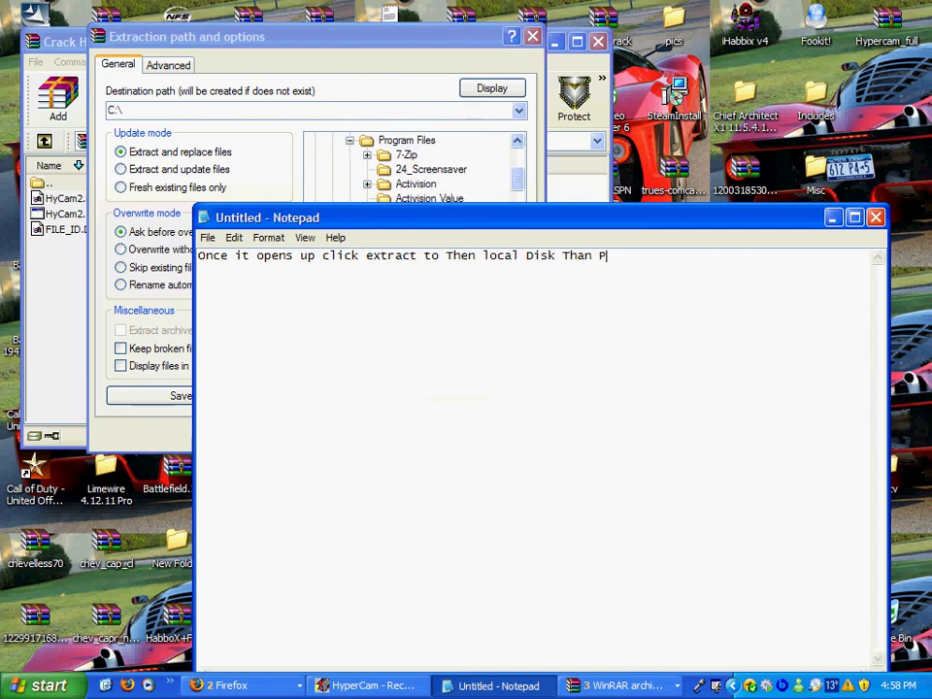
pyautogui.write('rogram Files')
# - Choose C:\Program Files\HyCam2 as the extraction destination
pyautogui.click(362, 42)
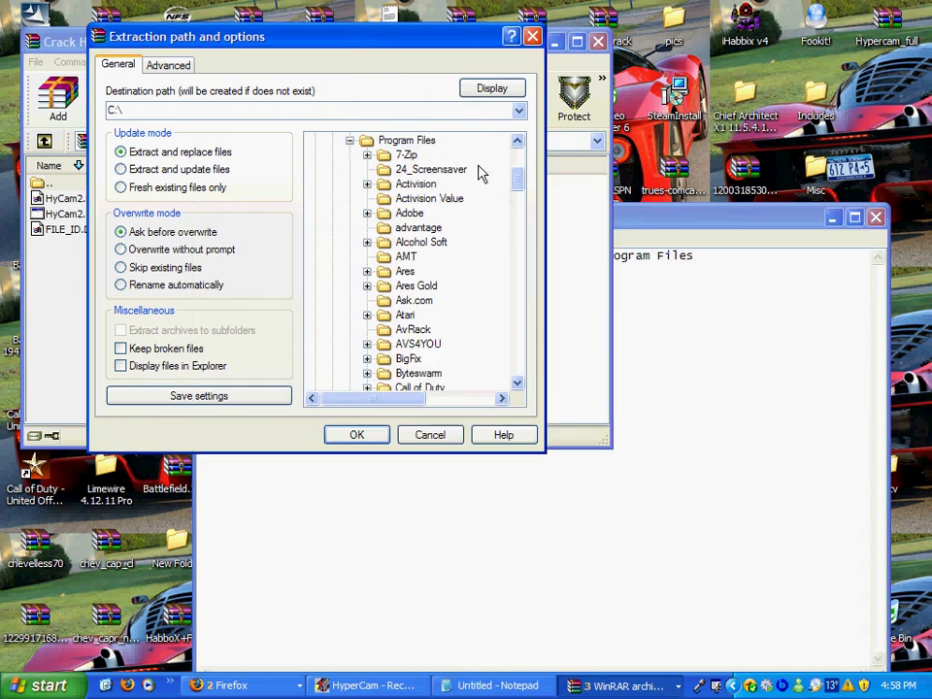
pyautogui.moveTo(519, 178); pyautogui.dragTo(507, 223)
pyautogui.click(414, 272)
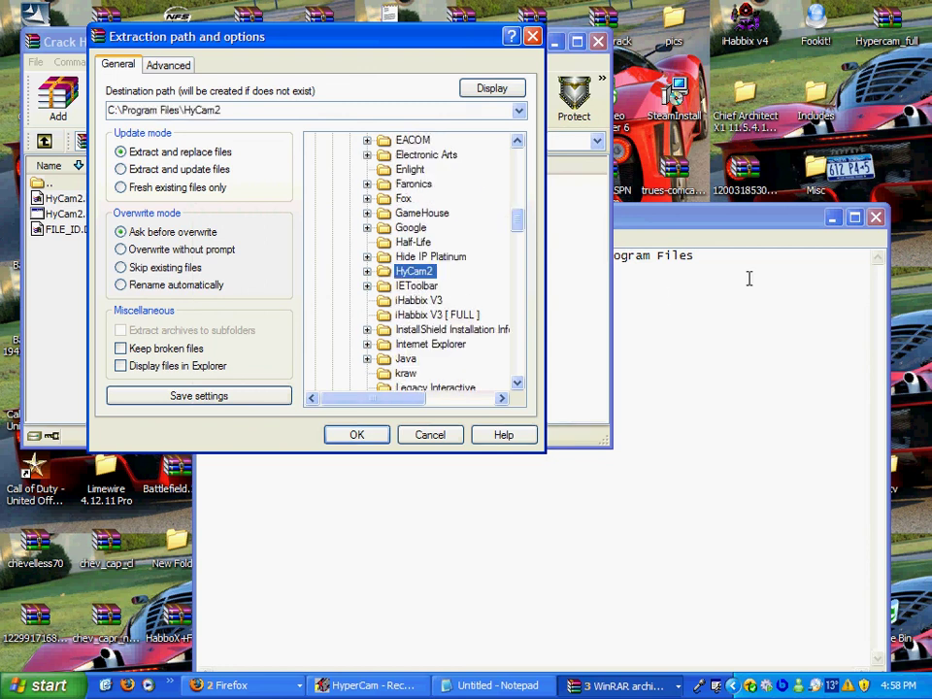
# - Append "then scroll down to Hycam2" to the Notepad note
pyautogui.click(767, 261)
pyautogui.write('th')
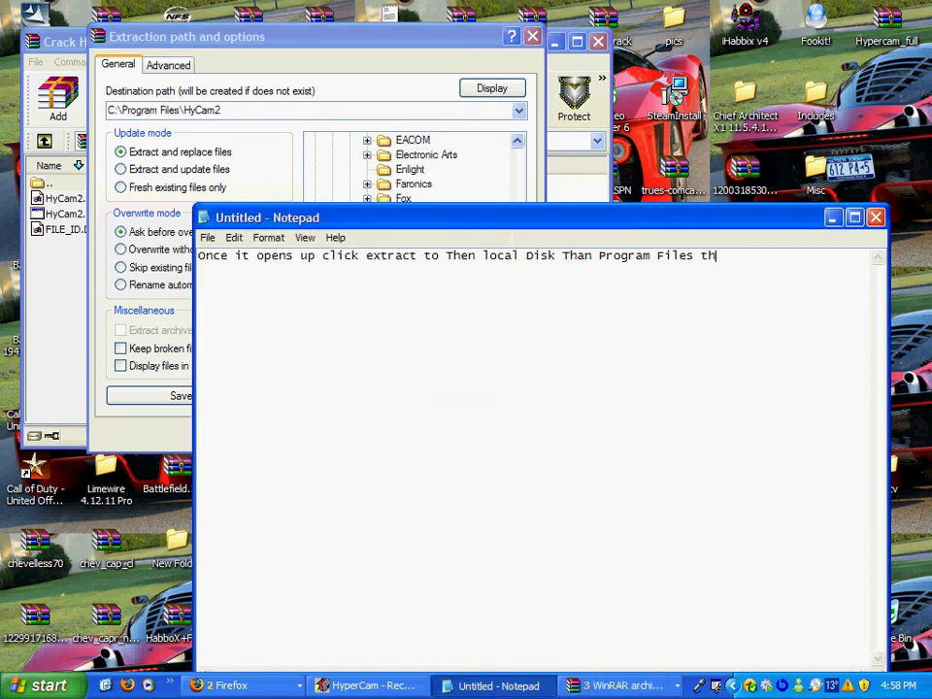
pyautogui.write('en scroll down to')
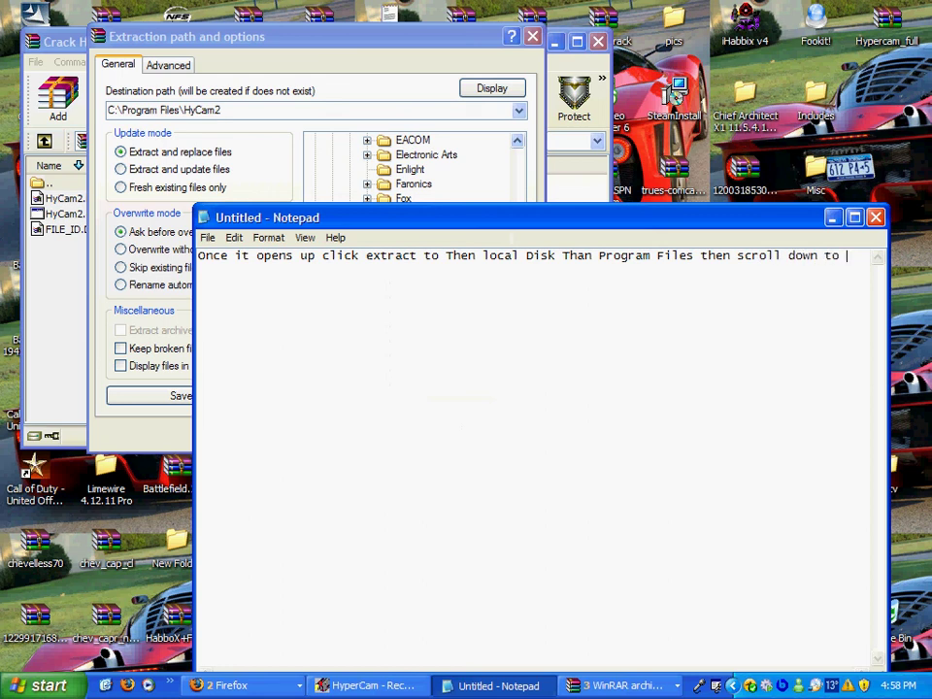
pyautogui.write(' Hycam2')
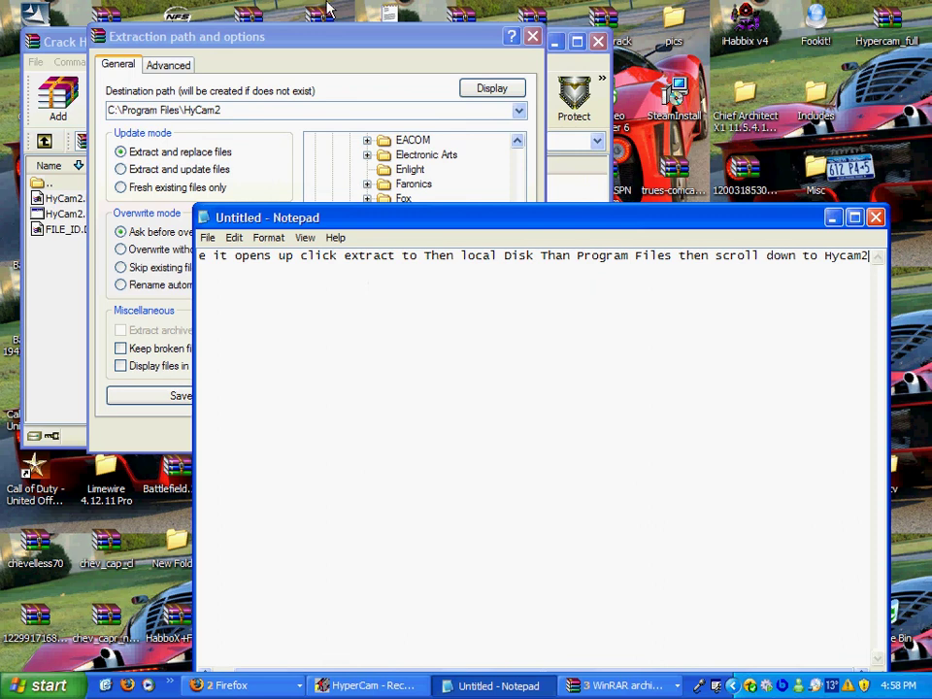
# - Expand the HyCam2 folder in the destination tree and append "open the folder and" to the note
pyautogui.click(240, 38)
pyautogui.click(367, 272)
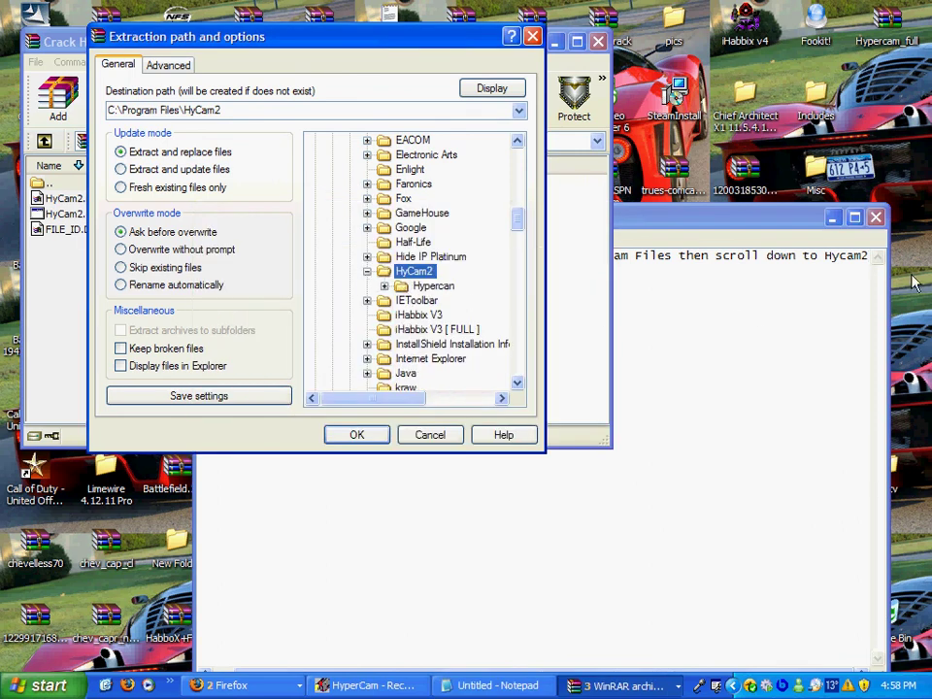
pyautogui.click(864, 261)
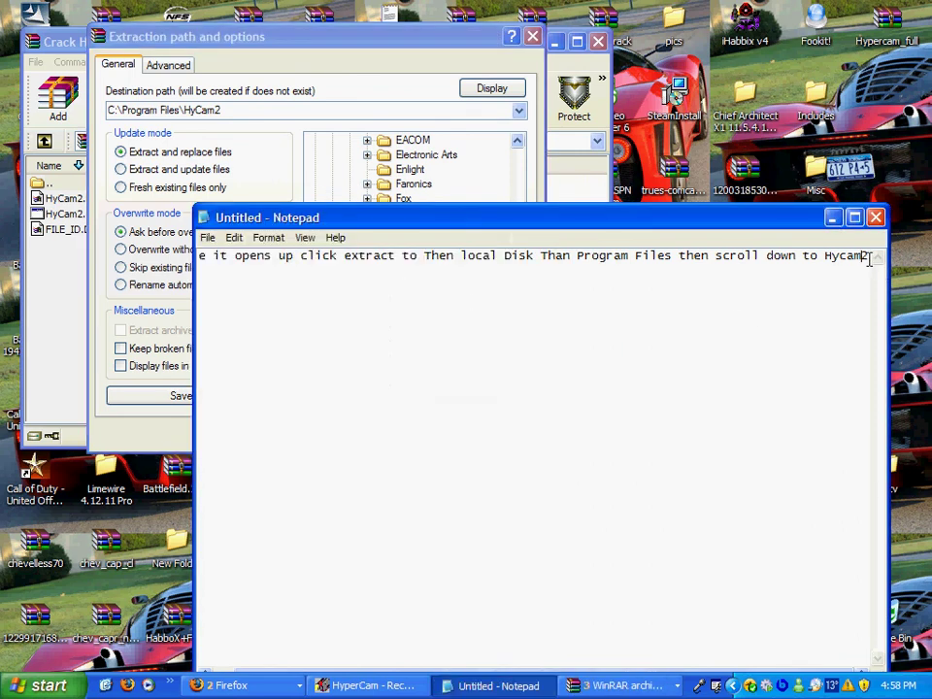
pyautogui.doubleClick(864, 257)
pyautogui.click(869, 257)
pyautogui.write('open th')
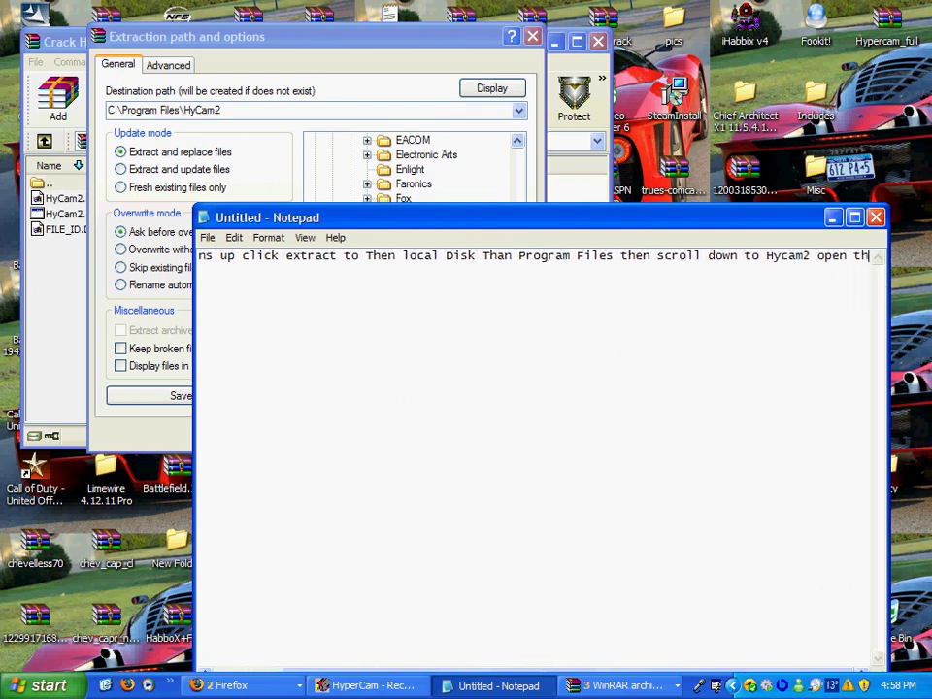
pyautogui.write('e folder and bli')
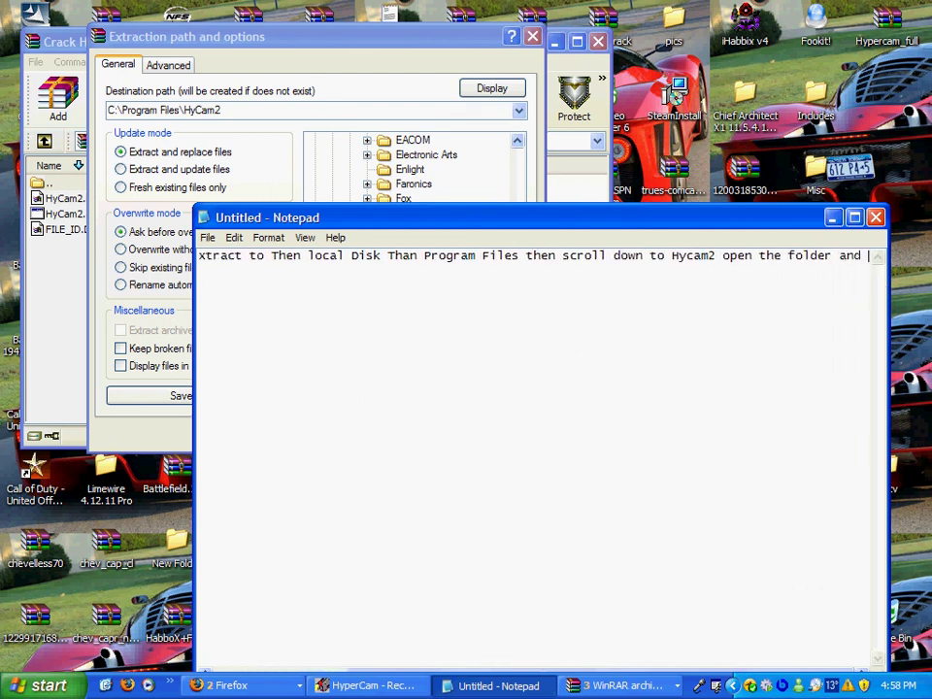
pyautogui.press('BackSpace')
pyautogui.press('BackSpace')
pyautogui.press('BackSpace')
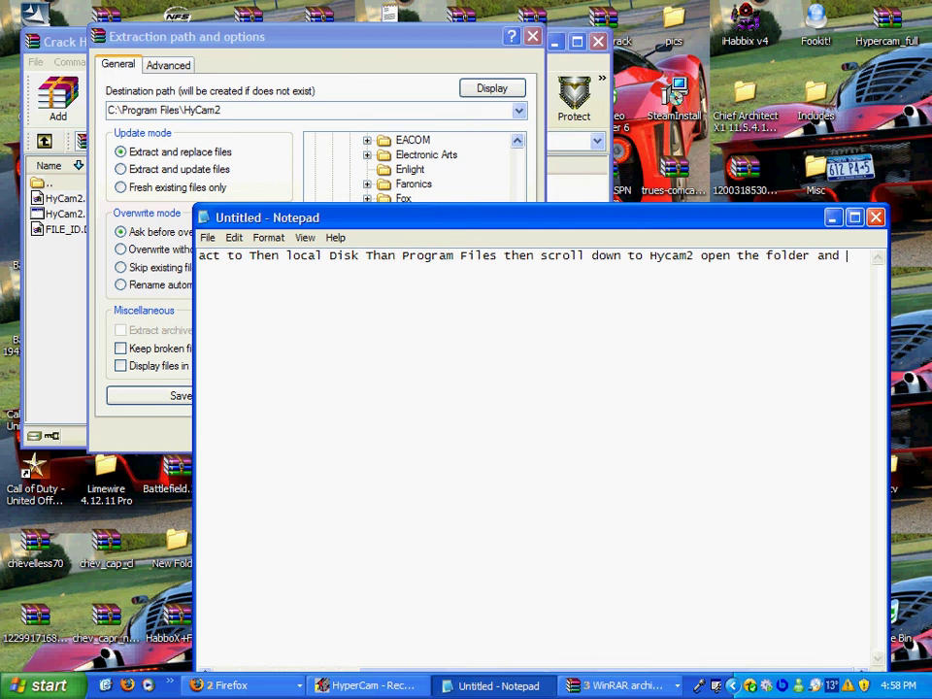
# - Finish the note with "click Hypercan Folder and extract there" and cancel the extraction of Crack HyperCam.rar
pyautogui.write('click Hypercan ')
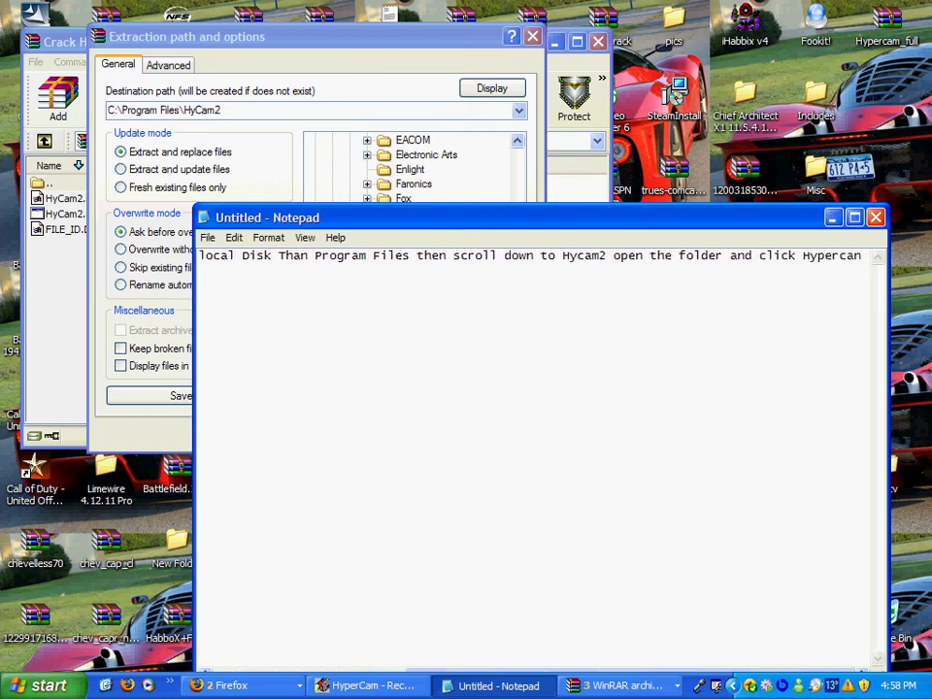
pyautogui.write('Folder a')
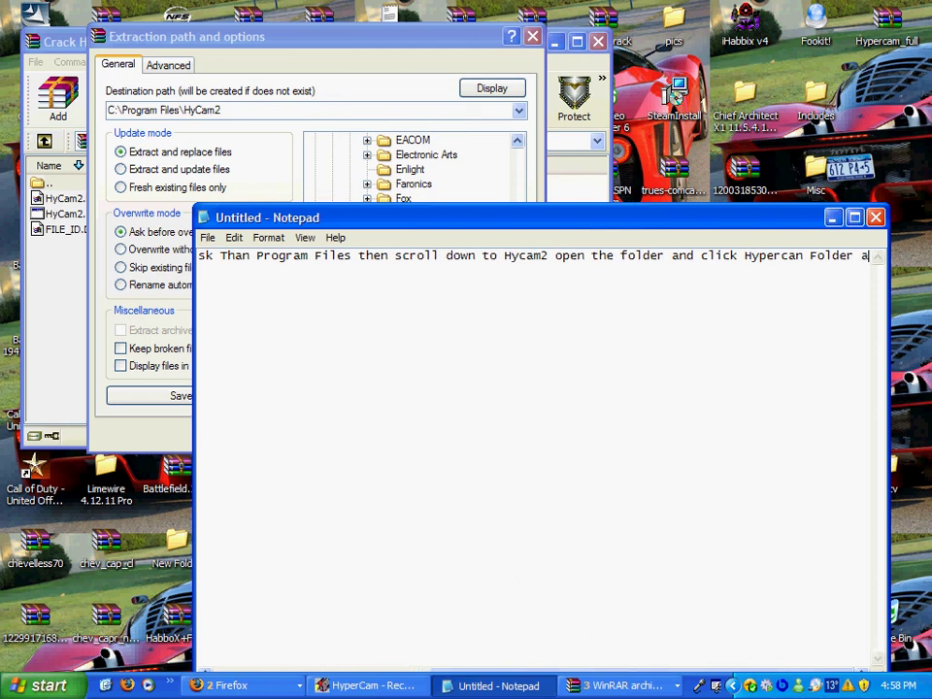
pyautogui.write('nd ext')
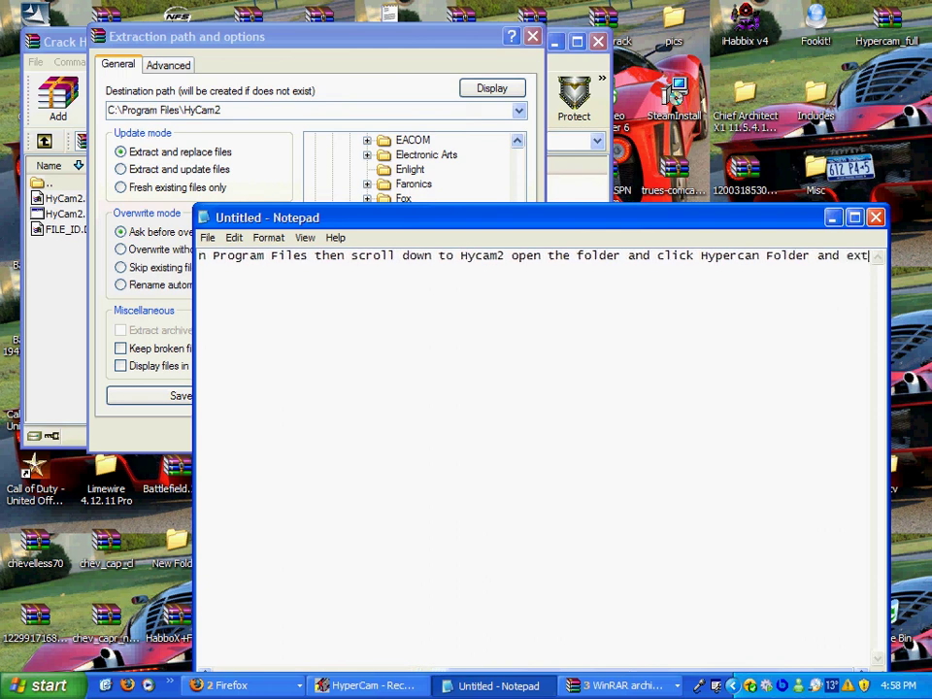
pyautogui.write('ract there')
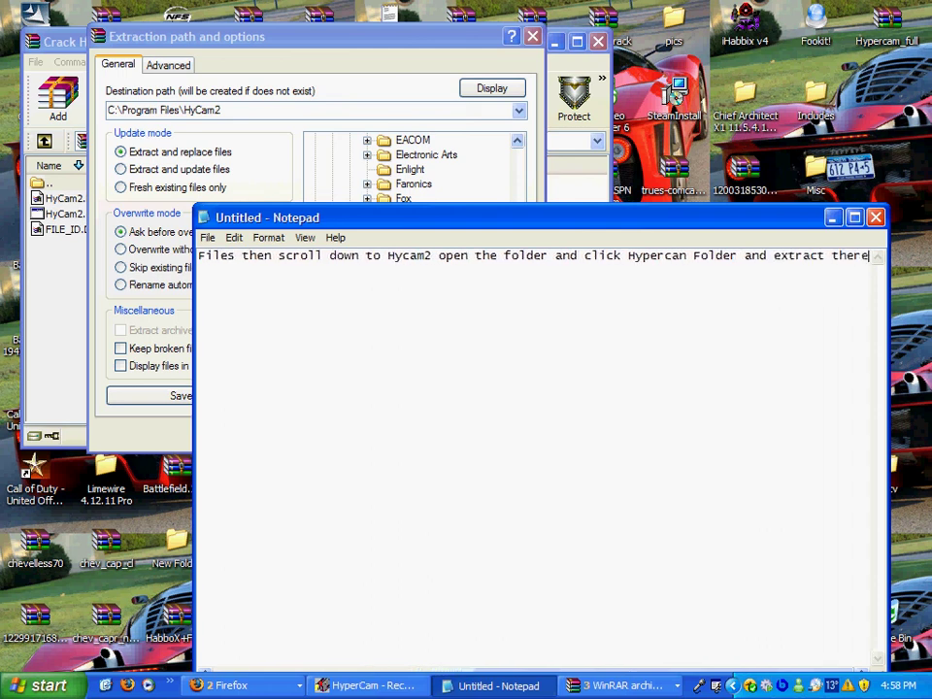
pyautogui.click(447, 63)
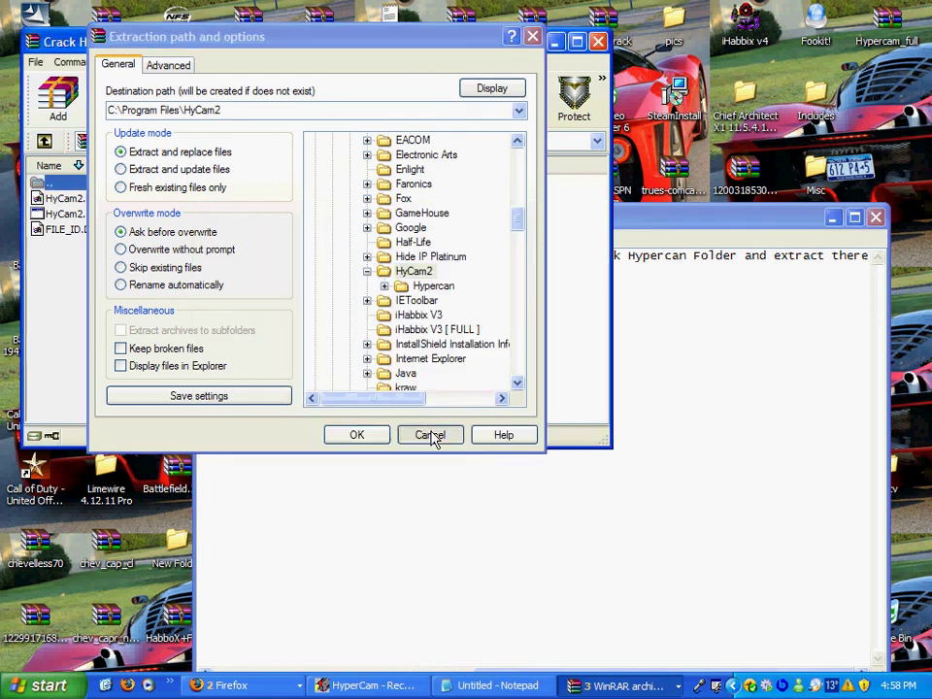
pyautogui.click(431, 437)
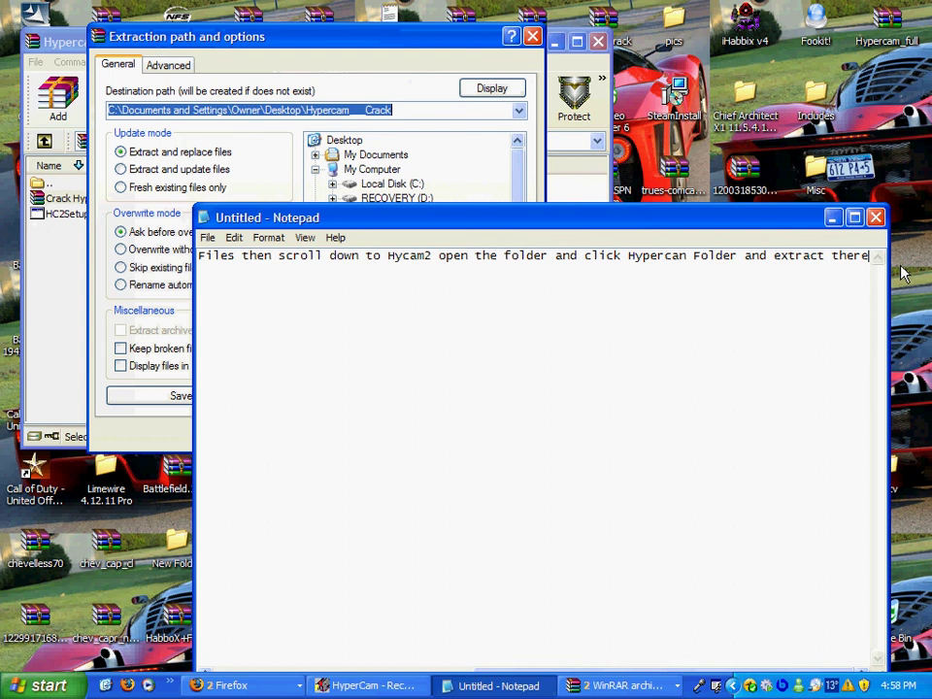
# - Erase the extraction instructions from the note and write "NOW you can enjoy IT!" instead
pyautogui.press('BackSpace')
pyautogui.press('BackSpace')
pyautogui.press('BackSpace')
pyautogui.press('BackSpace')
pyautogui.press('BackSpace')
pyautogui.press('BackSpace')
pyautogui.press('BackSpace')
pyautogui.press('BackSpace')
pyautogui.press('BackSpace')
pyautogui.press('BackSpace')
pyautogui.press('BackSpace')
pyautogui.press('BackSpace')
pyautogui.press('BackSpace')
pyautogui.press('BackSpace')
pyautogui.press('BackSpace')
pyautogui.press('BackSpace')
pyautogui.press('BackSpace')
pyautogui.press('BackSpace')
pyautogui.press('BackSpace')
pyautogui.press('BackSpace')
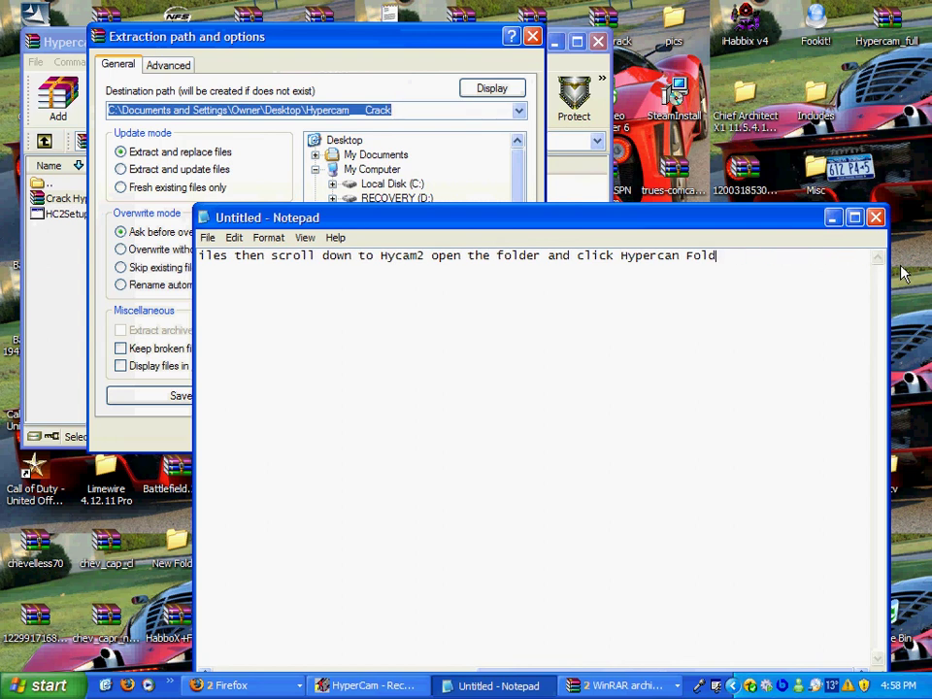
pyautogui.press('BackSpace')
pyautogui.press('BackSpace')
pyautogui.press('BackSpace')
pyautogui.press('BackSpace')
pyautogui.press('BackSpace')
pyautogui.press('BackSpace')
pyautogui.press('BackSpace')
pyautogui.press('BackSpace')
pyautogui.press('BackSpace')
pyautogui.press('BackSpace')
pyautogui.press('BackSpace')
pyautogui.press('BackSpace')
pyautogui.press('BackSpace')
pyautogui.press('BackSpace')
pyautogui.press('BackSpace')
pyautogui.press('BackSpace')
pyautogui.press('BackSpace')
pyautogui.press('BackSpace')
pyautogui.press('BackSpace')
pyautogui.press('BackSpace')
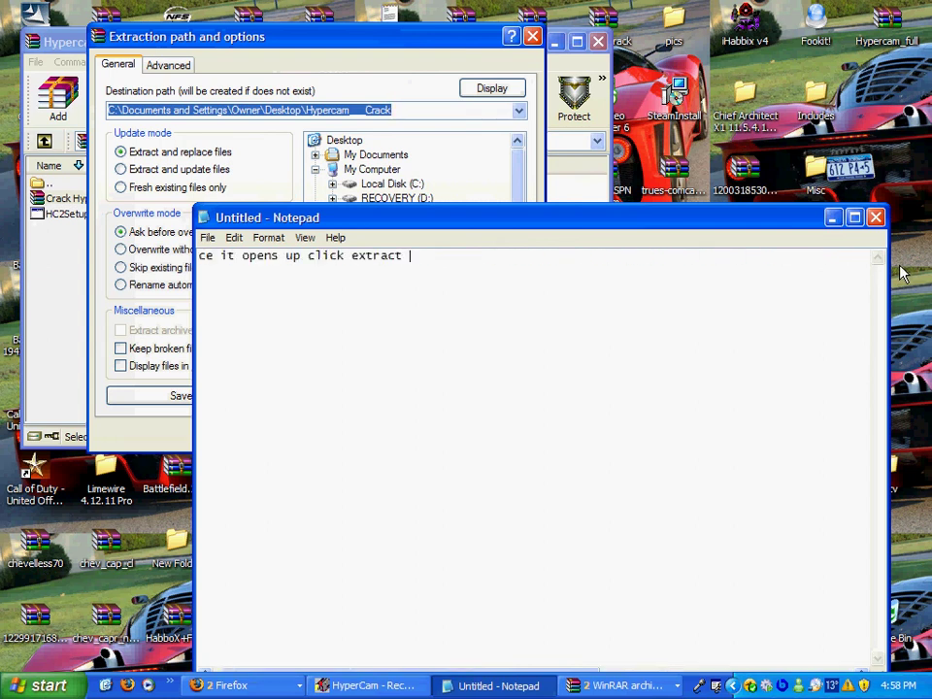
pyautogui.press('BackSpace')
pyautogui.press('BackSpace')
pyautogui.press('BackSpace')
pyautogui.press('BackSpace')
pyautogui.press('BackSpace')
pyautogui.press('BackSpace')
pyautogui.press('BackSpace')
pyautogui.press('BackSpace')
pyautogui.press('BackSpace')
pyautogui.press('BackSpace')
pyautogui.press('BackSpace')
pyautogui.press('BackSpace')
pyautogui.press('BackSpace')
pyautogui.press('BackSpace')
pyautogui.press('BackSpace')
pyautogui.press('BackSpace')
pyautogui.press('BackSpace')
pyautogui.press('BackSpace')
pyautogui.press('BackSpace')
pyautogui.press('BackSpace')
pyautogui.write('Now you c')
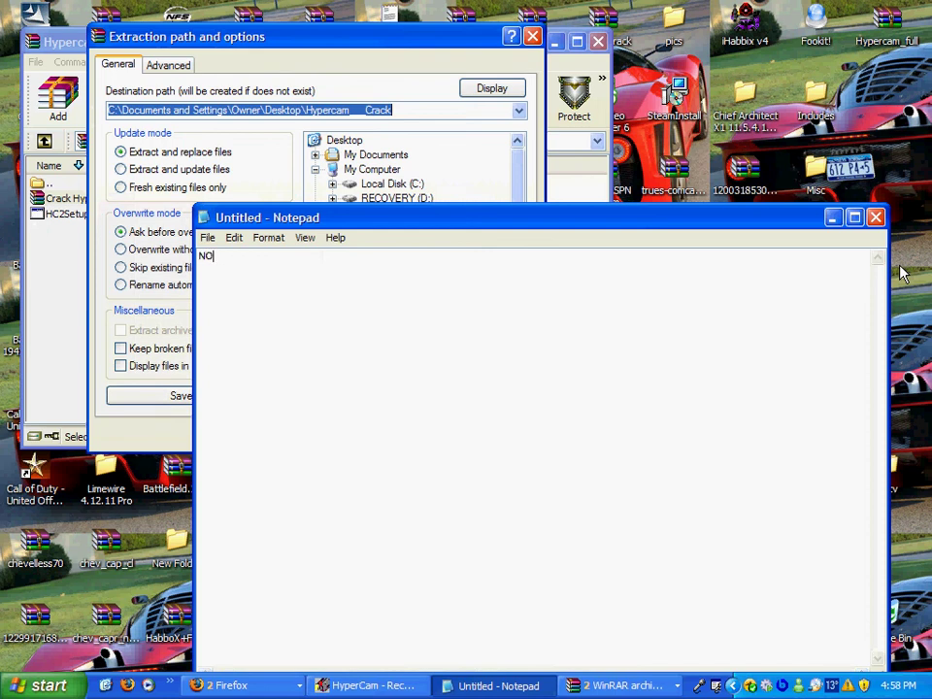
pyautogui.write('an enjo')
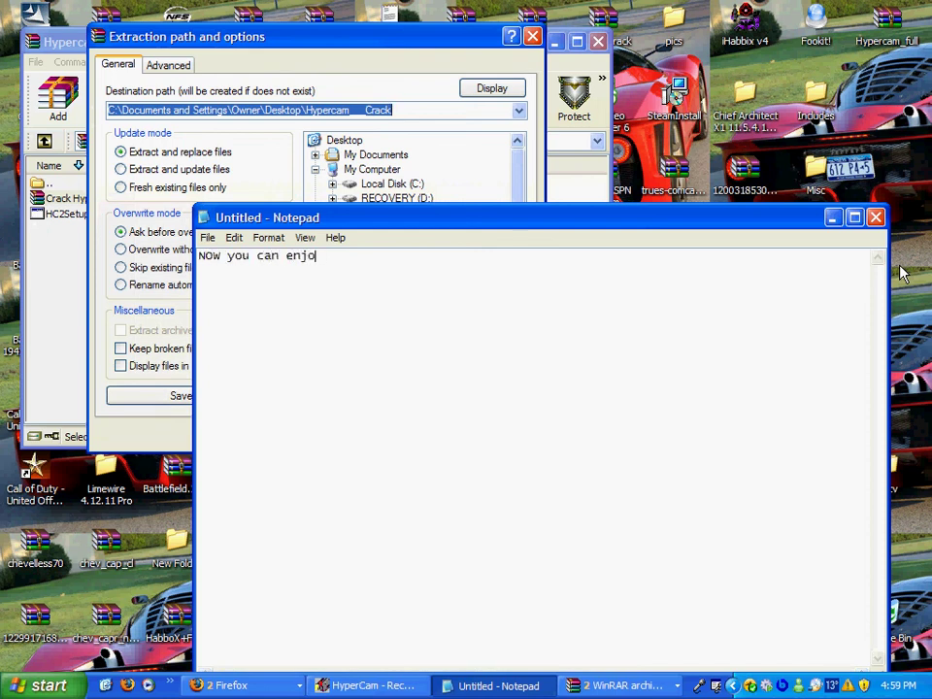
pyautogui.write('y IT!')
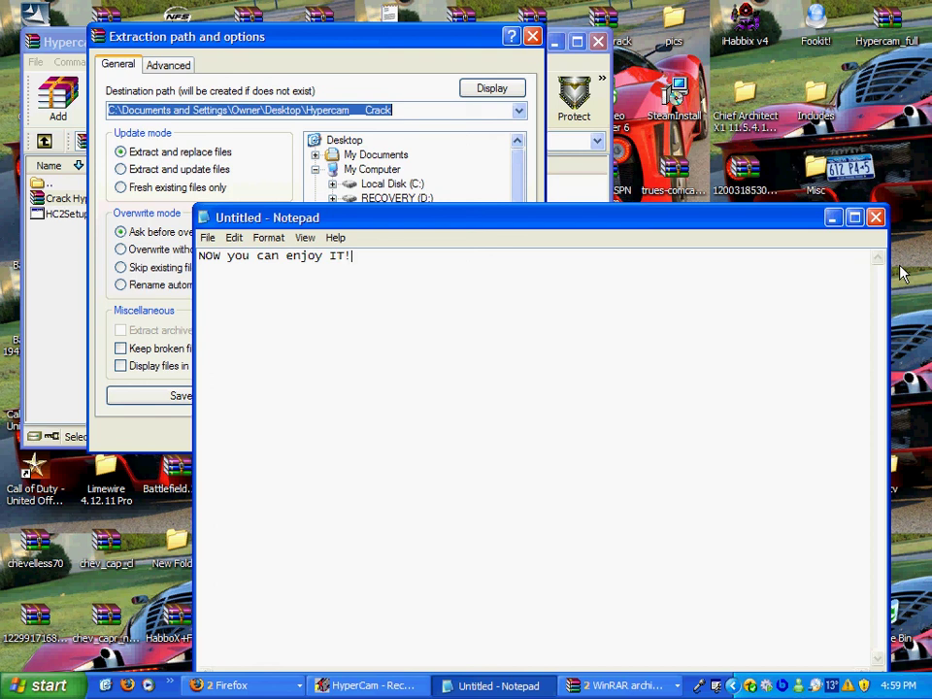